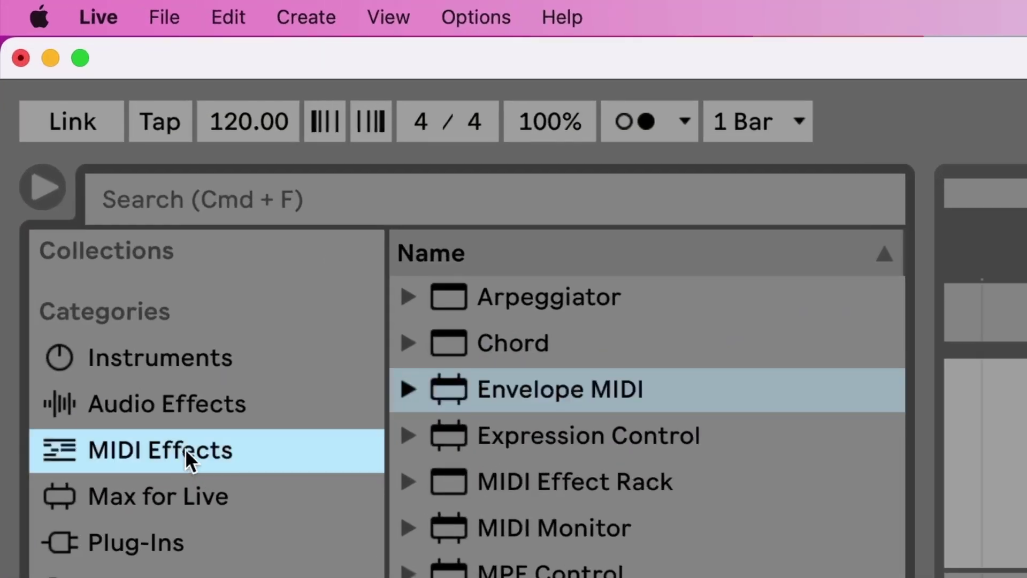
- Load Envelope MIDI from the browser onto the clap track ahead of its sampler
{"action": "left_click", "coordinate": [496, 390]}
{"action": "double_click", "coordinate": [502, 388]}
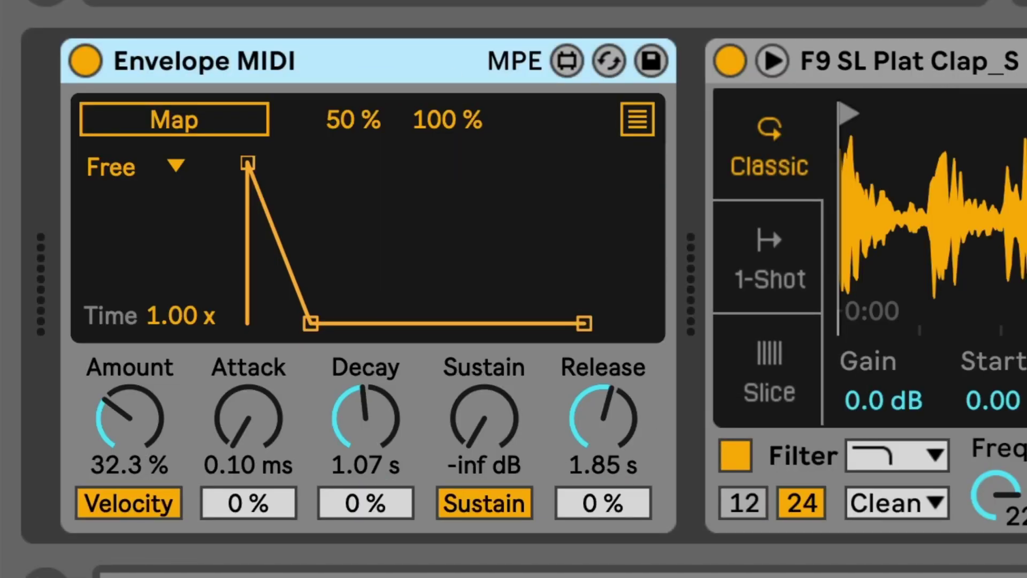
{"action": "left_click", "coordinate": [909, 60]}
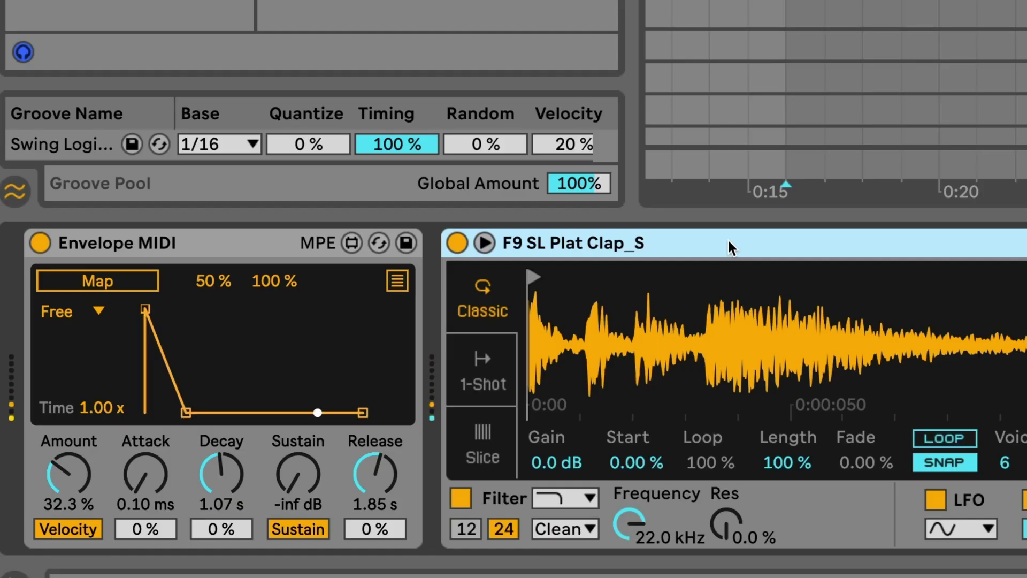
- Keep the envelope sustain at -inf dB and shorten its release to 1.37 s
{"action": "left_click_drag", "start_coordinate": [484, 417], "coordinate": [484, 367]}
{"action": "left_click_drag", "start_coordinate": [298, 474], "coordinate": [298, 524]}
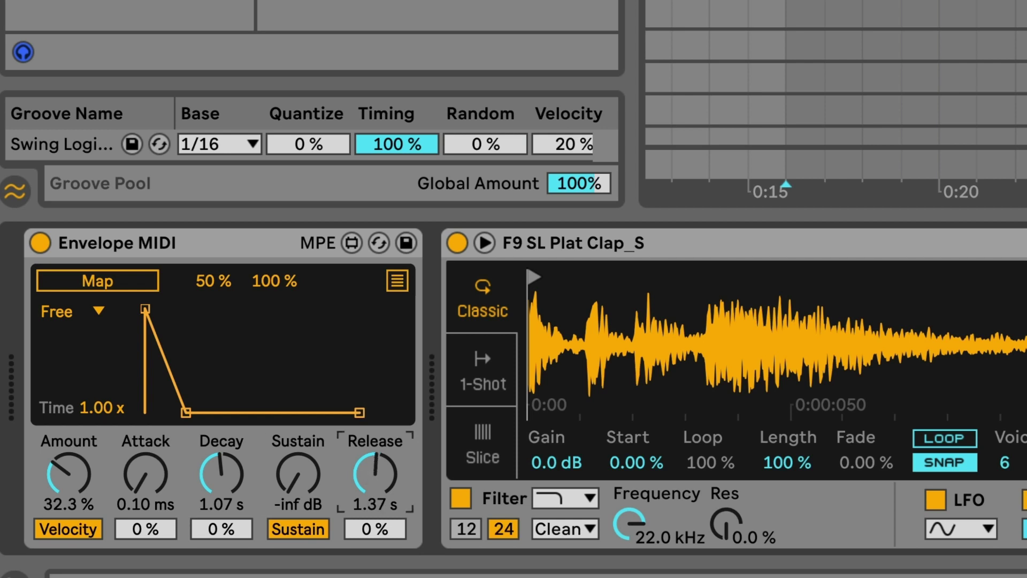
{"action": "mouse_move", "coordinate": [211, 477]}
{"action": "left_mouse_down"}
{"action": "mouse_move", "coordinate": [211, 461]}
{"action": "mouse_move", "coordinate": [213, 478]}
{"action": "left_mouse_up"}
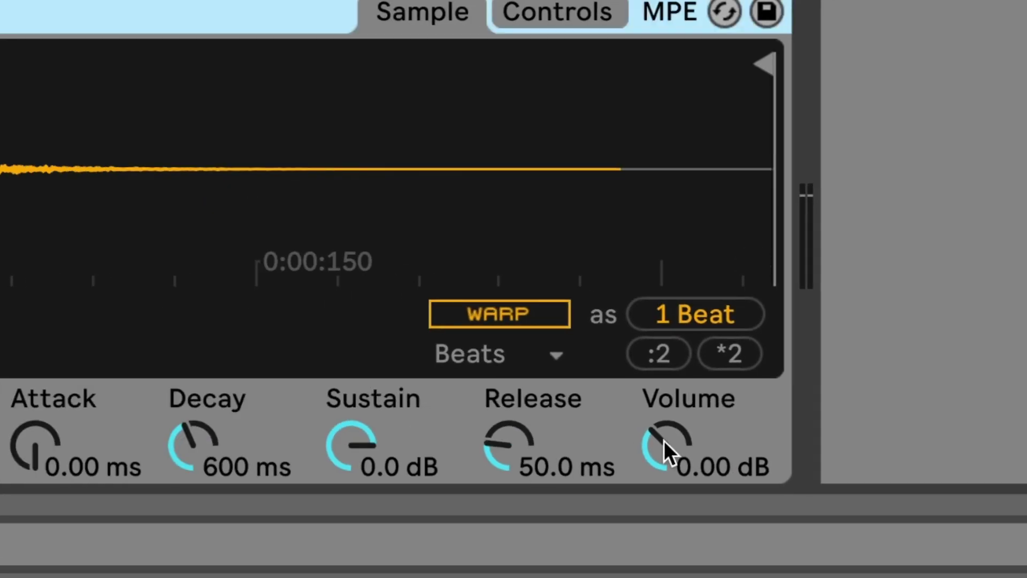
{"action": "left_click", "coordinate": [663, 444]}
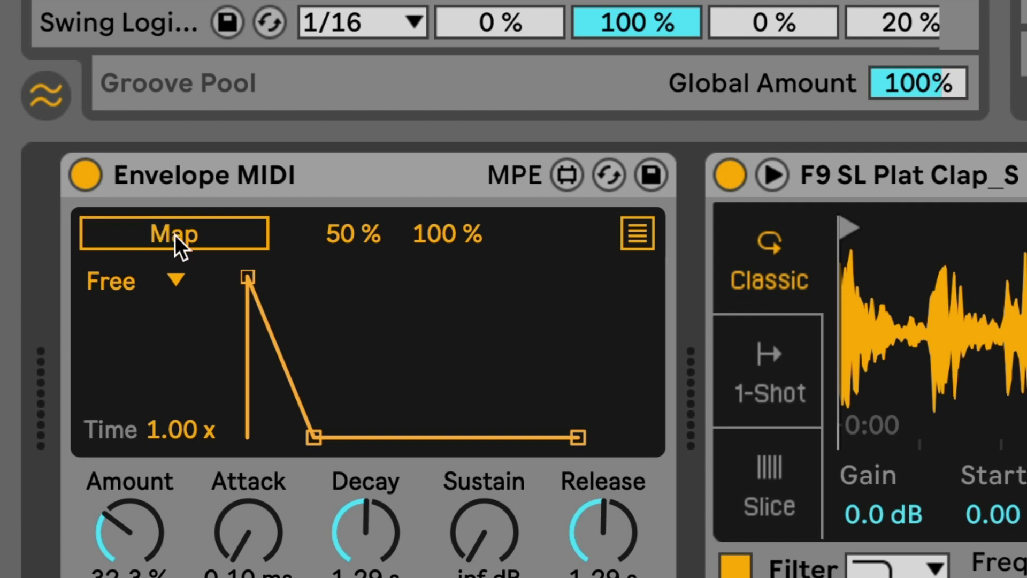
- Map Envelope MIDI to the clap sampler's Volume with a 50 % range minimum, then vary the amount
{"action": "left_click", "coordinate": [175, 236]}
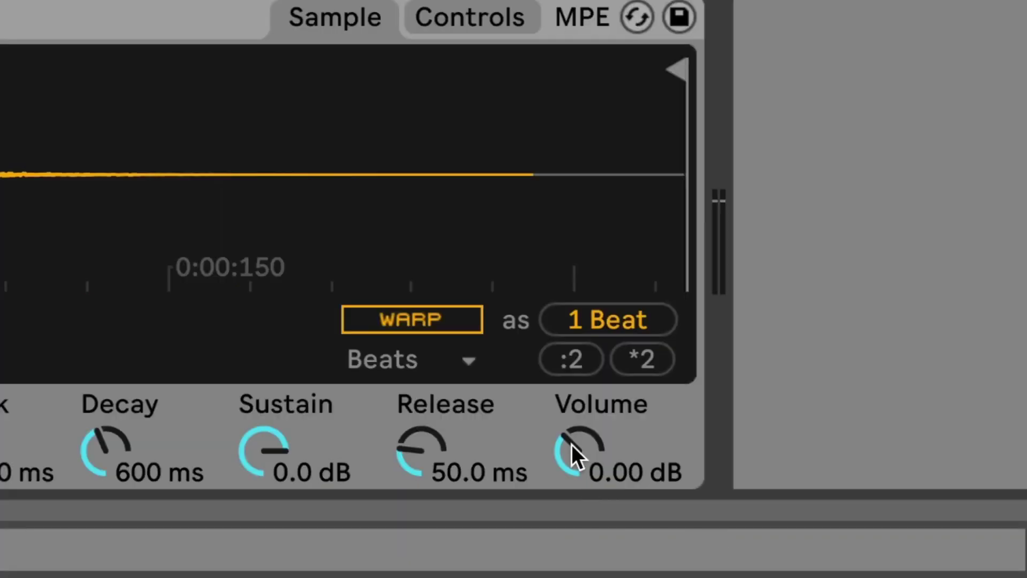
{"action": "left_click", "coordinate": [572, 454]}
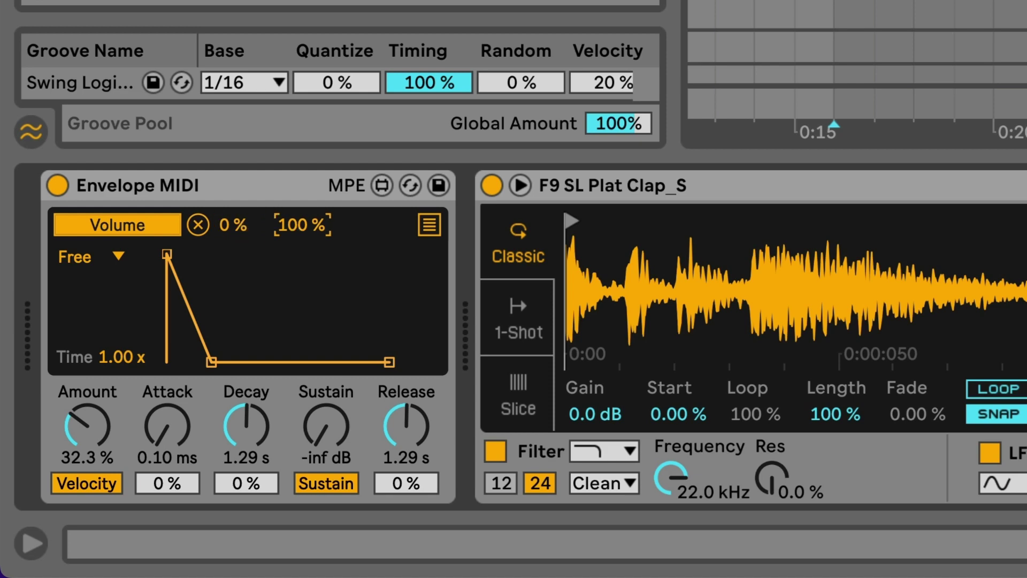
{"action": "mouse_move", "coordinate": [289, 227]}
{"action": "left_mouse_down"}
{"action": "mouse_move", "coordinate": [300, 230]}
{"action": "mouse_move", "coordinate": [288, 233]}
{"action": "left_mouse_up"}
{"action": "left_click", "coordinate": [237, 228]}
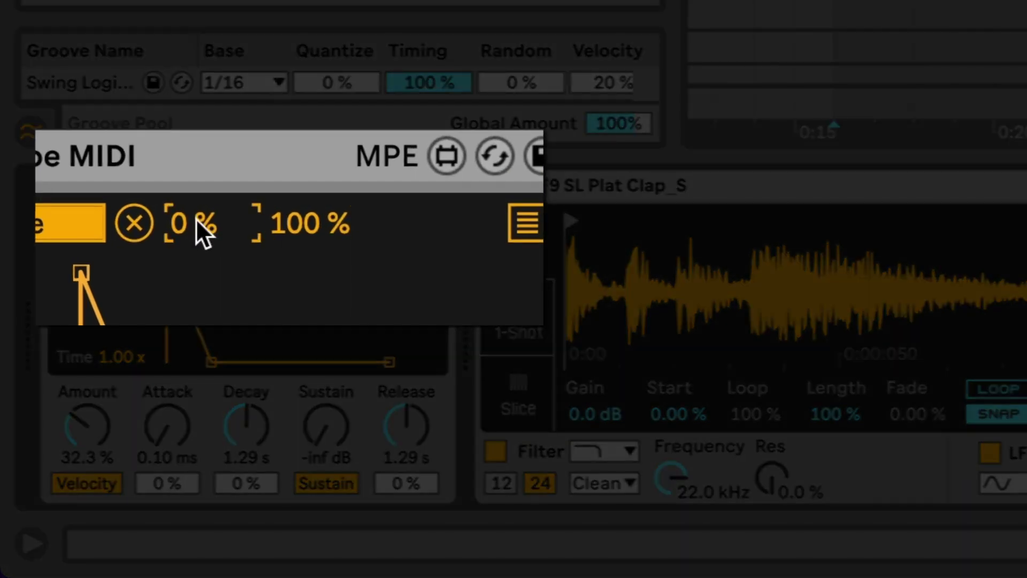
{"action": "type", "text": "50"}
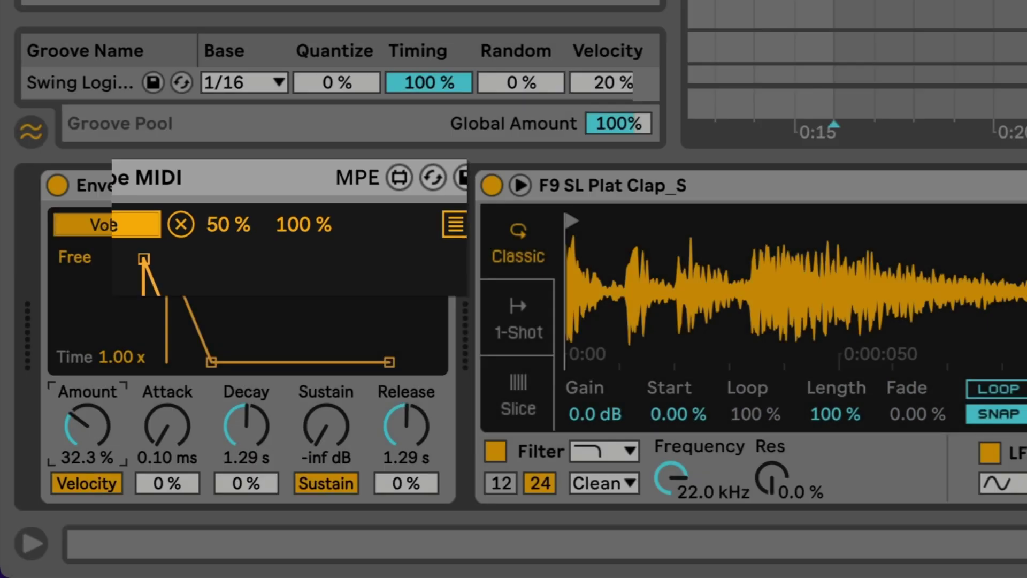
{"action": "left_click_drag", "start_coordinate": [101, 425], "coordinate": [84, 393]}
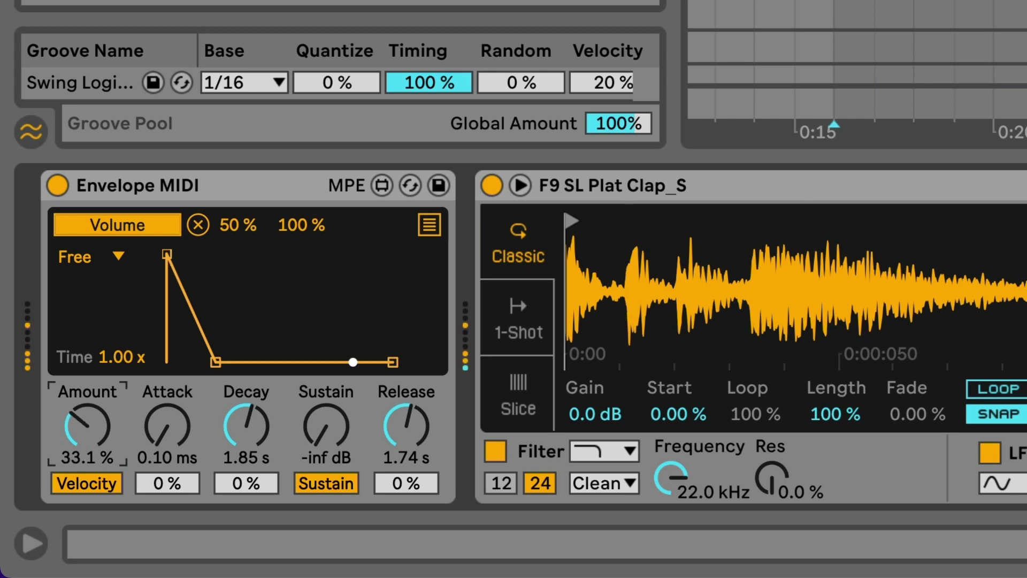
- Set Envelope MIDI's decay to 5.75 s, decay curve to 87 % and amount to 37 %
{"action": "left_click_drag", "start_coordinate": [253, 426], "coordinate": [252, 471]}
{"action": "left_click_drag", "start_coordinate": [103, 427], "coordinate": [104, 413]}
{"action": "left_click_drag", "start_coordinate": [243, 425], "coordinate": [243, 402]}
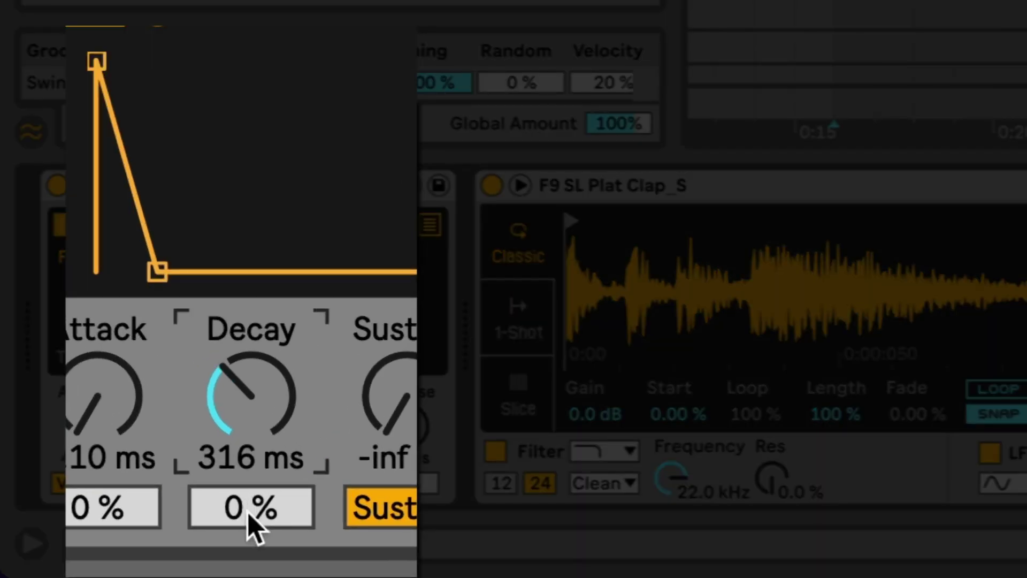
{"action": "mouse_move", "coordinate": [251, 521]}
{"action": "left_mouse_down"}
{"action": "mouse_move", "coordinate": [251, 546]}
{"action": "mouse_move", "coordinate": [251, 519]}
{"action": "left_mouse_up"}
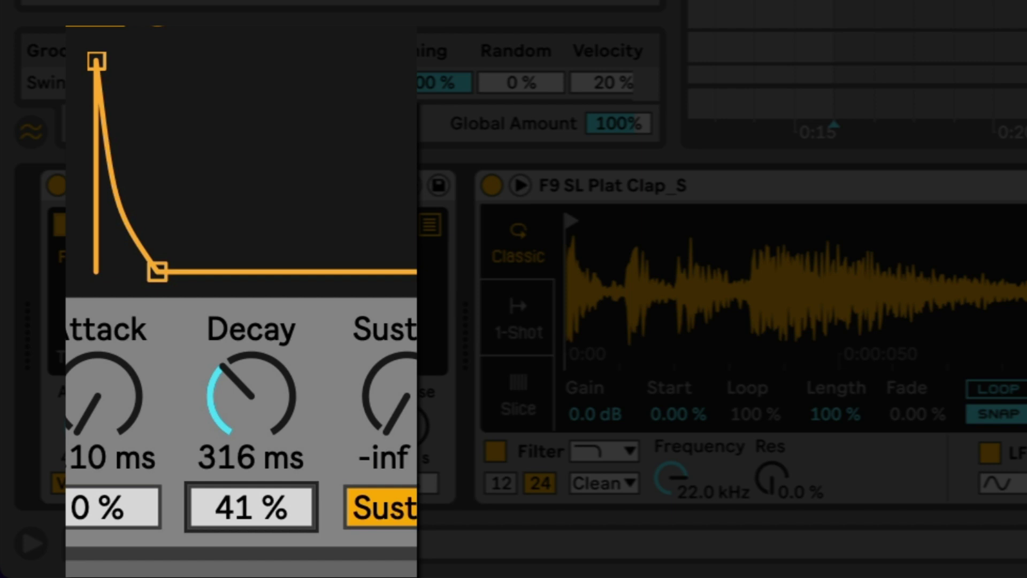
{"action": "left_click_drag", "start_coordinate": [251, 519], "coordinate": [251, 517]}
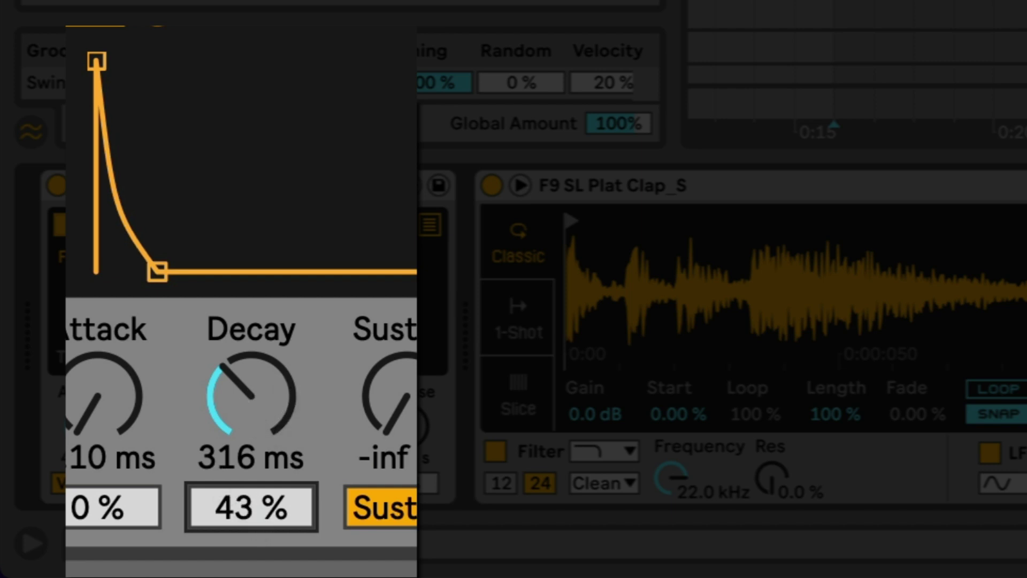
{"action": "left_click_drag", "start_coordinate": [252, 398], "coordinate": [252, 353]}
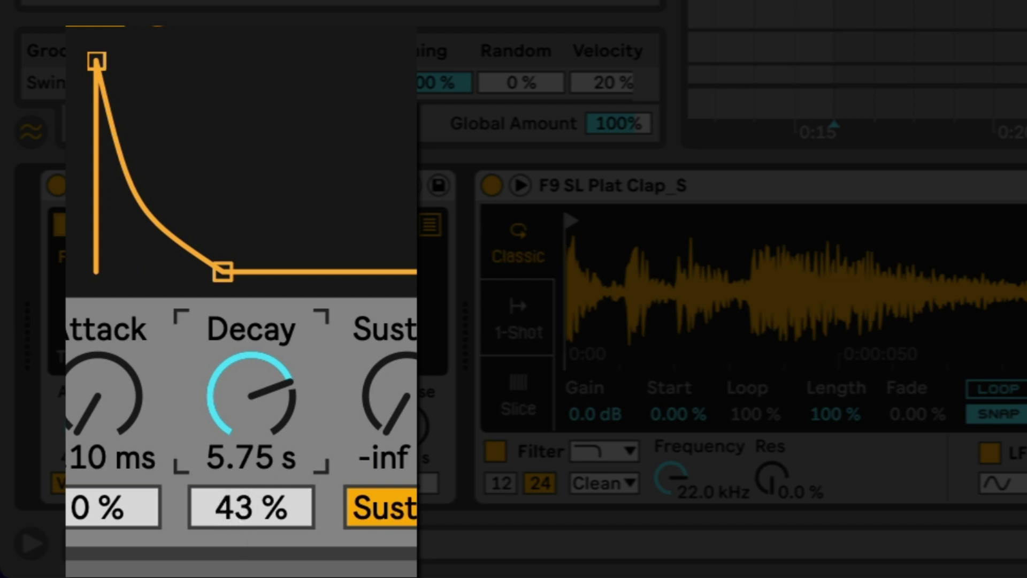
{"action": "left_click_drag", "start_coordinate": [251, 507], "coordinate": [252, 483]}
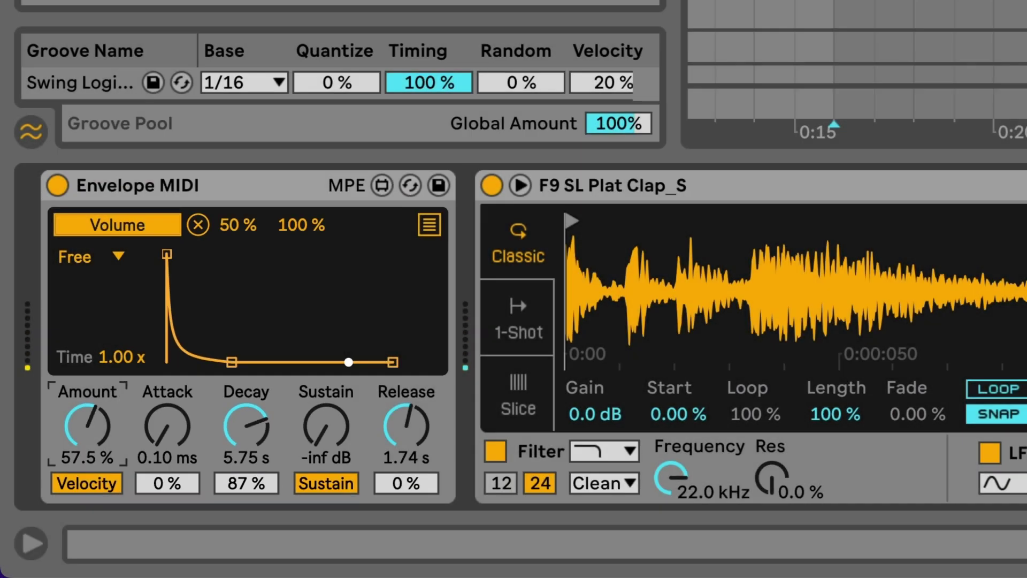
{"action": "mouse_move", "coordinate": [87, 426]}
{"action": "left_mouse_down"}
{"action": "mouse_move", "coordinate": [87, 455]}
{"action": "mouse_move", "coordinate": [91, 436]}
{"action": "left_mouse_up"}
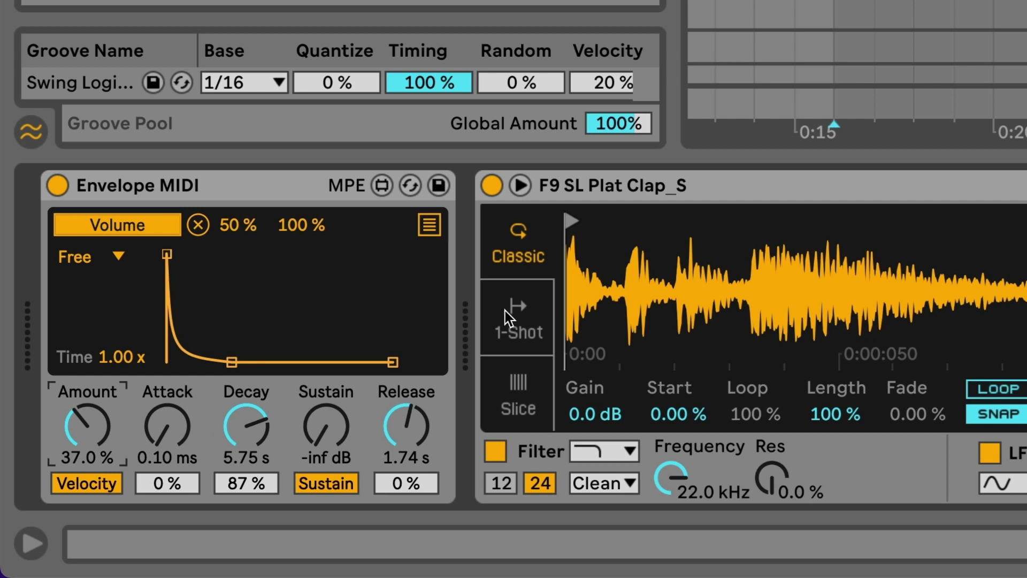
{"action": "left_click", "coordinate": [254, 175]}
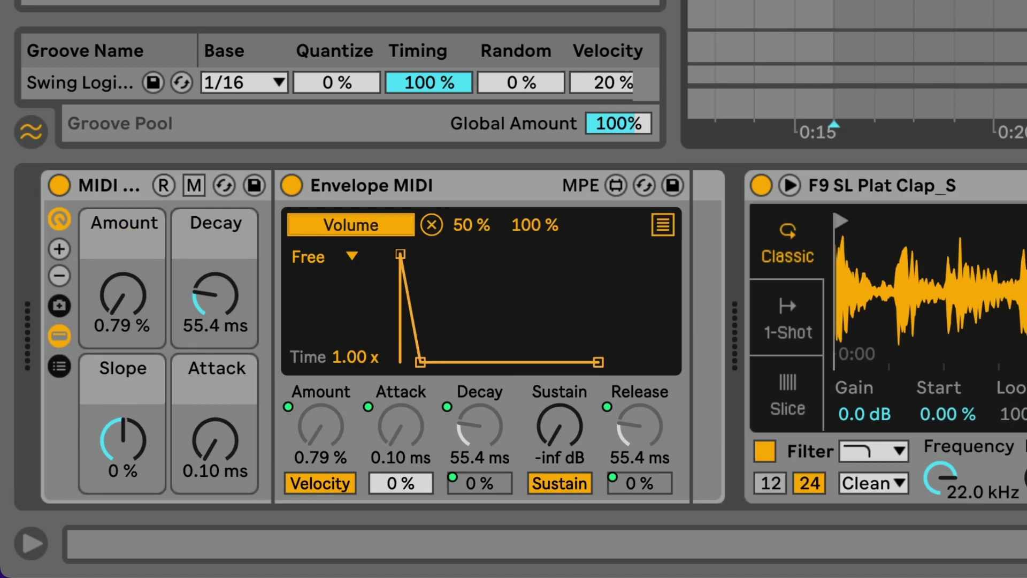
- Set the rack macros to Decay 3.31 s, Slope 40 % and Attack 0.10 ms, and raise Amount
{"action": "left_click", "coordinate": [116, 296]}
{"action": "key", "text": "Delete"}
{"action": "left_click_drag", "start_coordinate": [209, 308], "coordinate": [209, 278]}
{"action": "mouse_move", "coordinate": [103, 413]}
{"action": "left_mouse_down"}
{"action": "mouse_move", "coordinate": [104, 390]}
{"action": "mouse_move", "coordinate": [104, 425]}
{"action": "left_mouse_up"}
{"action": "mouse_move", "coordinate": [220, 454]}
{"action": "left_mouse_down"}
{"action": "mouse_move", "coordinate": [220, 423]}
{"action": "mouse_move", "coordinate": [219, 447]}
{"action": "left_mouse_up"}
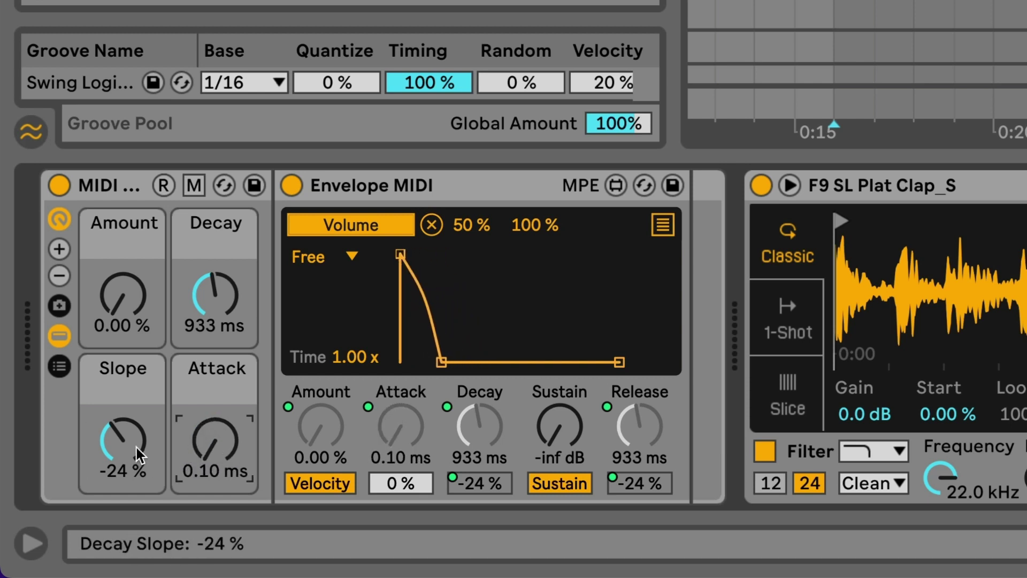
{"action": "left_click_drag", "start_coordinate": [123, 429], "coordinate": [123, 400]}
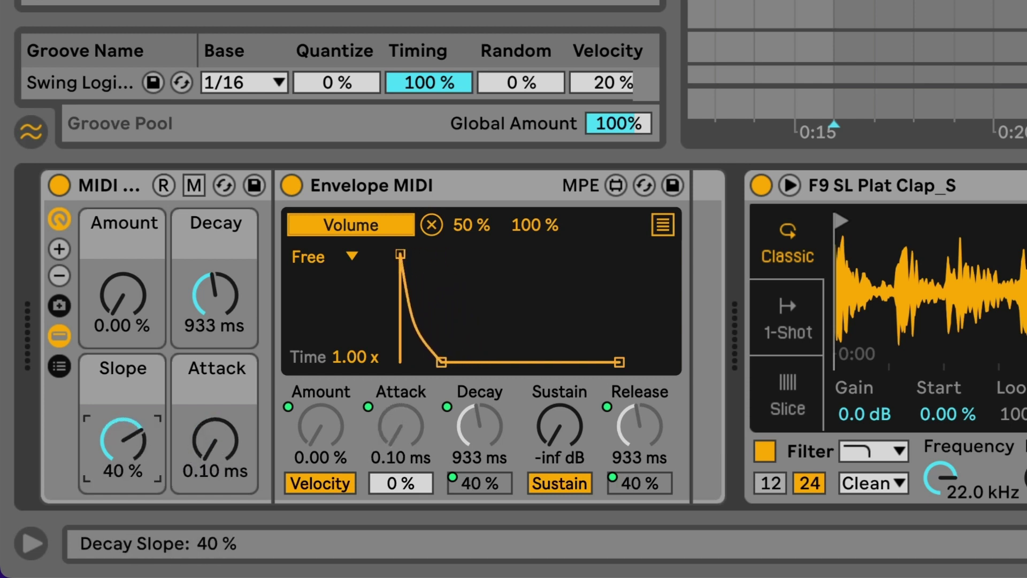
{"action": "left_click_drag", "start_coordinate": [227, 262], "coordinate": [214, 295]}
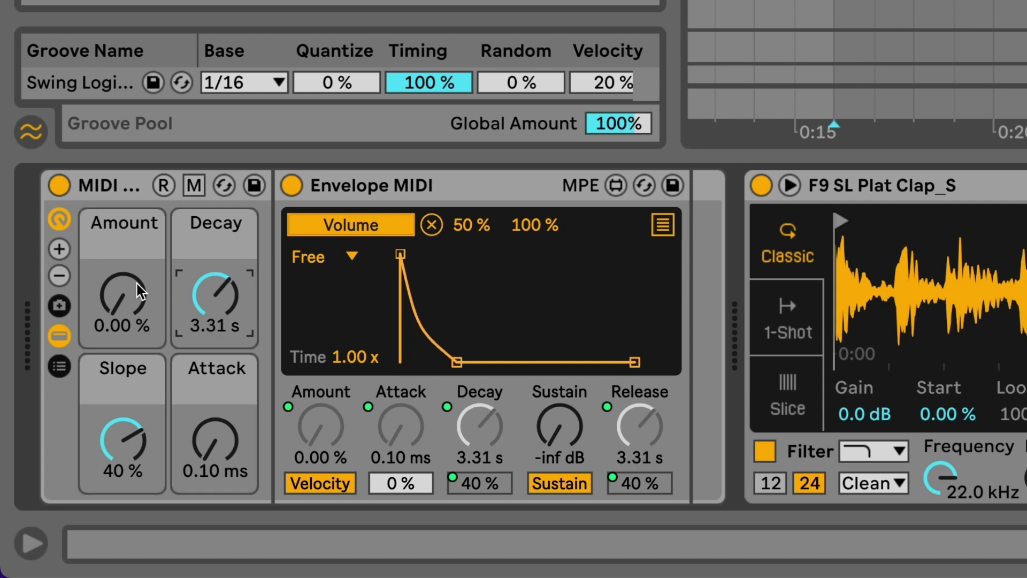
{"action": "left_click_drag", "start_coordinate": [111, 289], "coordinate": [111, 260]}
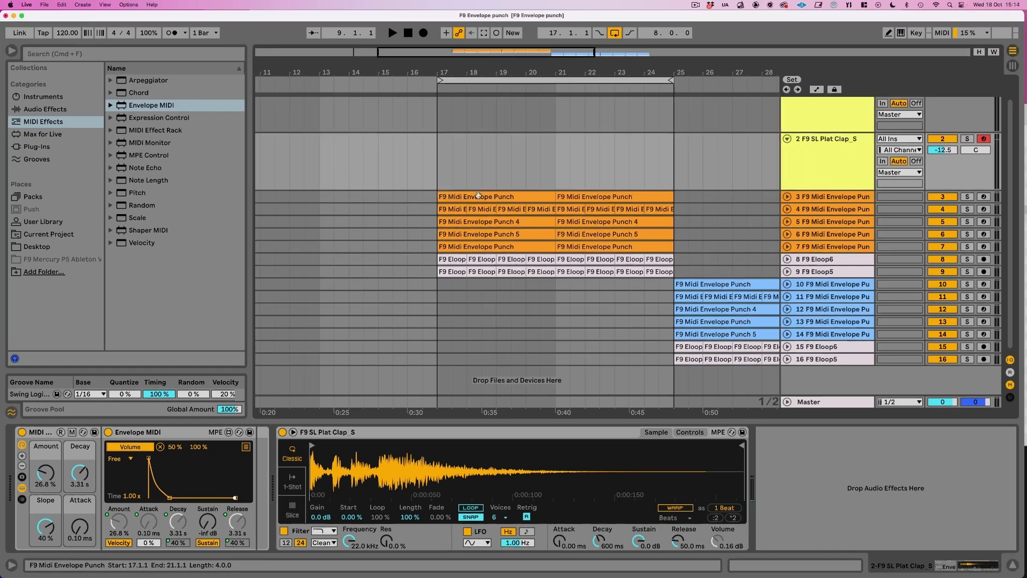
- Select the F9 Midi Envelope Punch clips on track 3 to show its Low/High Band EQ rack
{"action": "left_click", "coordinate": [491, 197]}
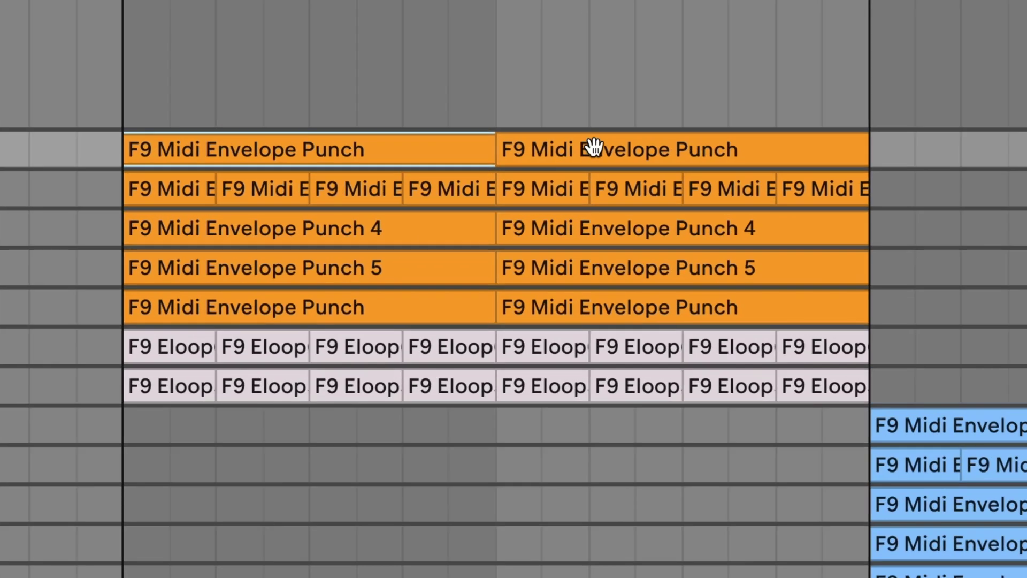
{"action": "left_click", "coordinate": [584, 194]}
{"action": "left_click", "coordinate": [378, 152]}
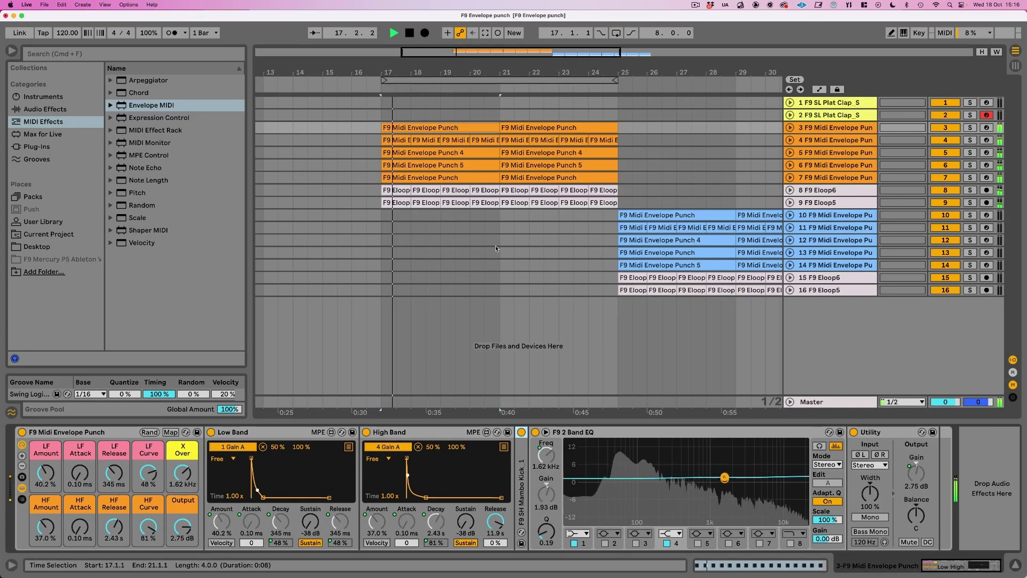
{"action": "left_click", "coordinate": [523, 163]}
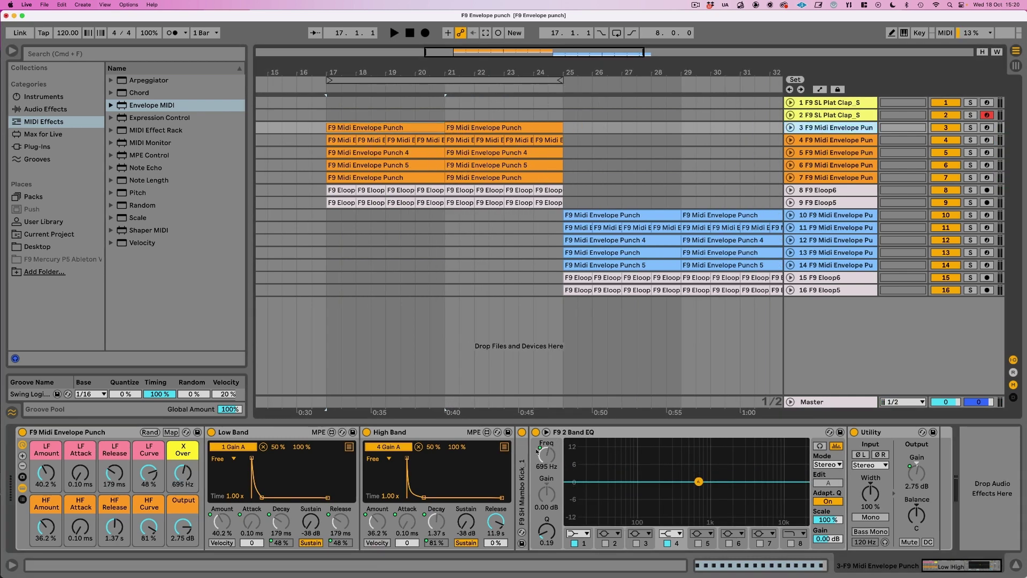
- Unfold the F9 SH Mambo Kick 1 sampler and inspect the High and Low Band envelope devices
{"action": "double_click", "coordinate": [524, 473]}
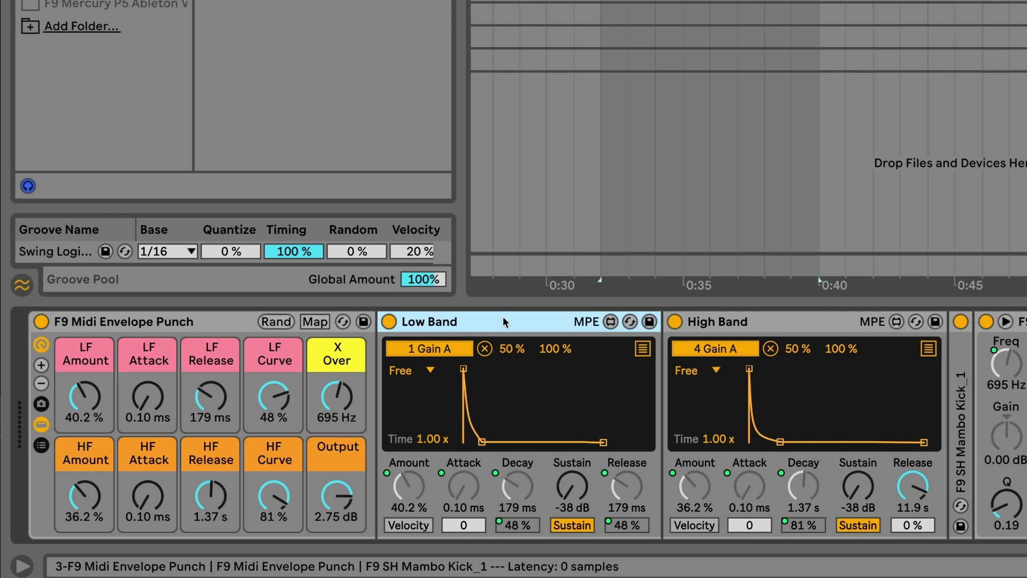
{"action": "left_click", "coordinate": [777, 325]}
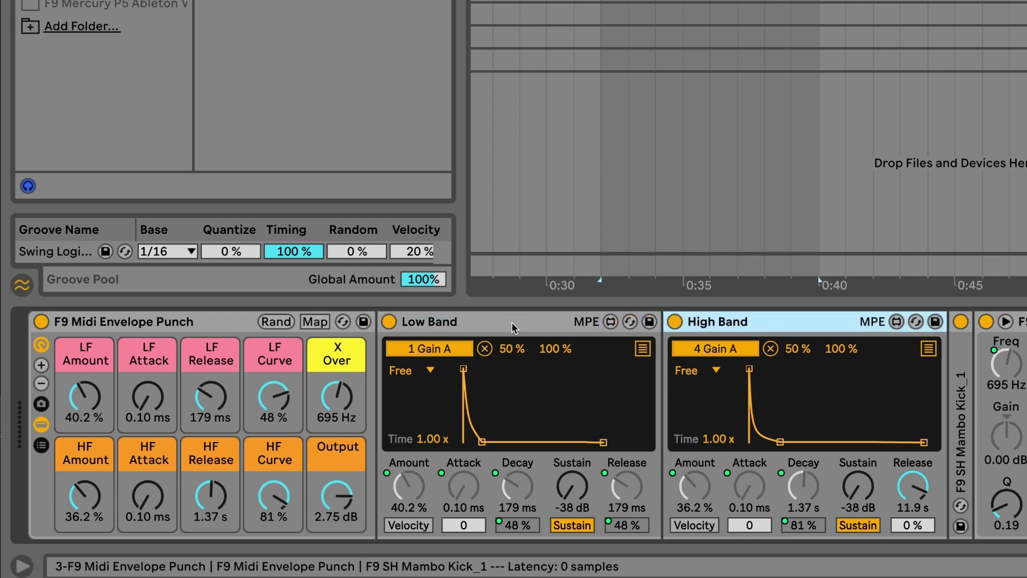
{"action": "left_click", "coordinate": [514, 328]}
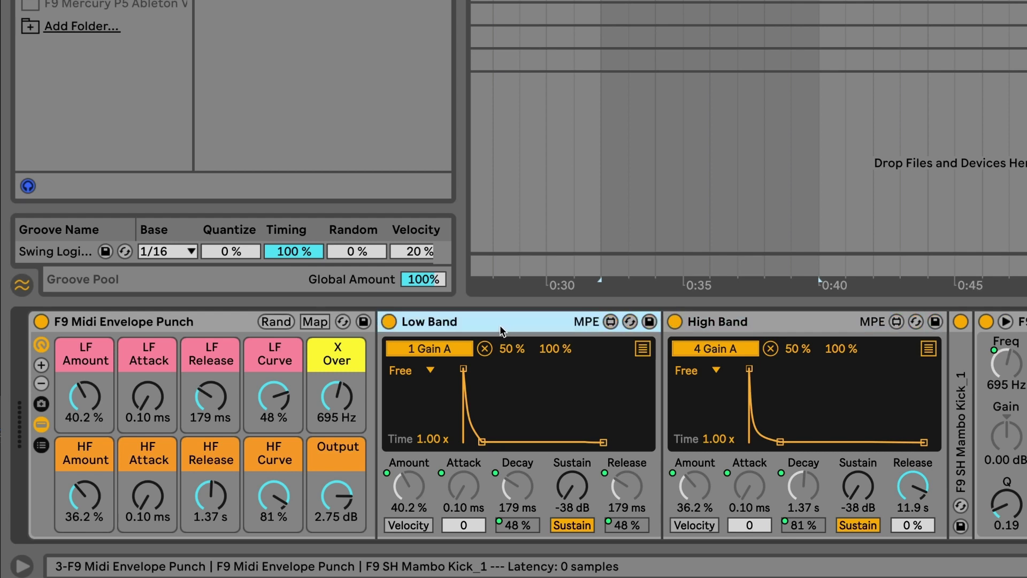
- Raise the F9 2 Band EQ's first-band Q from 0.19 to 0.42
{"action": "left_click_drag", "start_coordinate": [1006, 504], "coordinate": [1006, 482]}
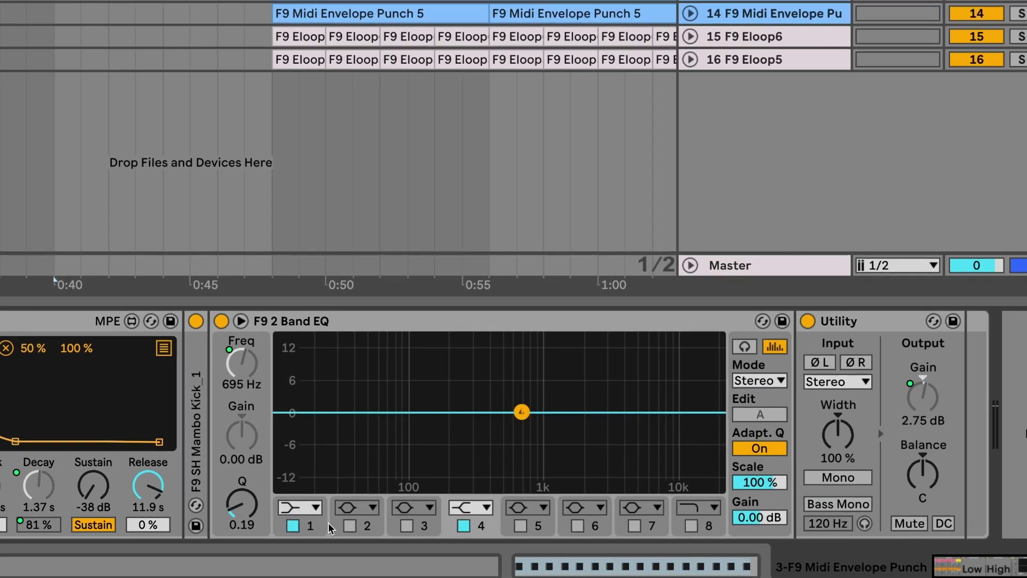
{"action": "left_click", "coordinate": [312, 529]}
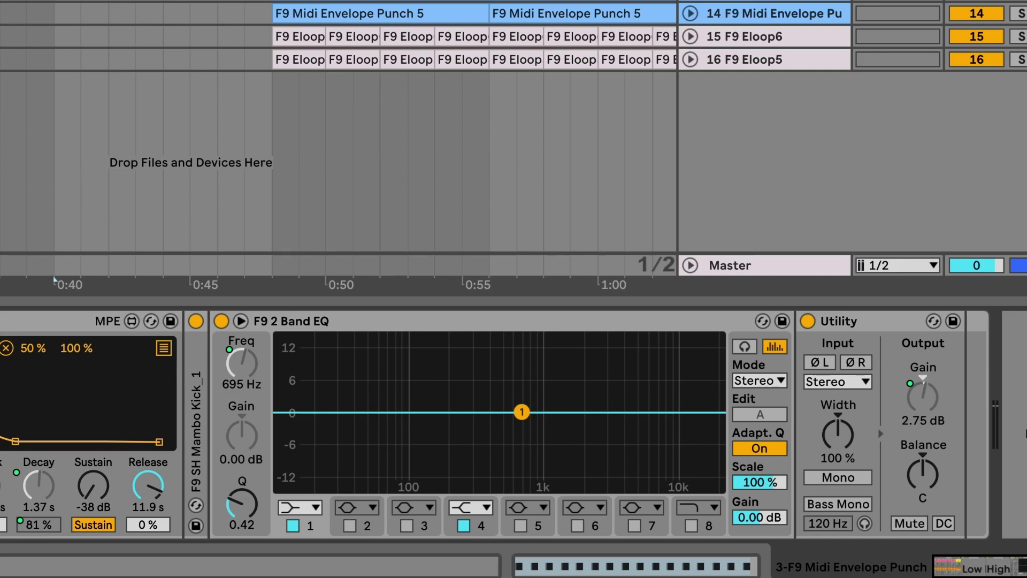
{"action": "left_click", "coordinate": [0, 320]}
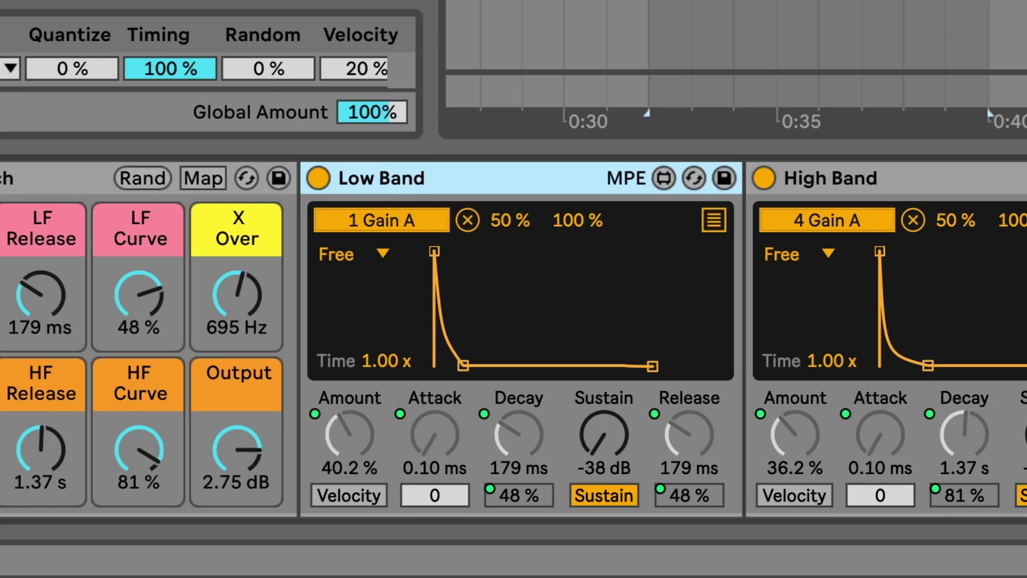
{"action": "left_click", "coordinate": [841, 180]}
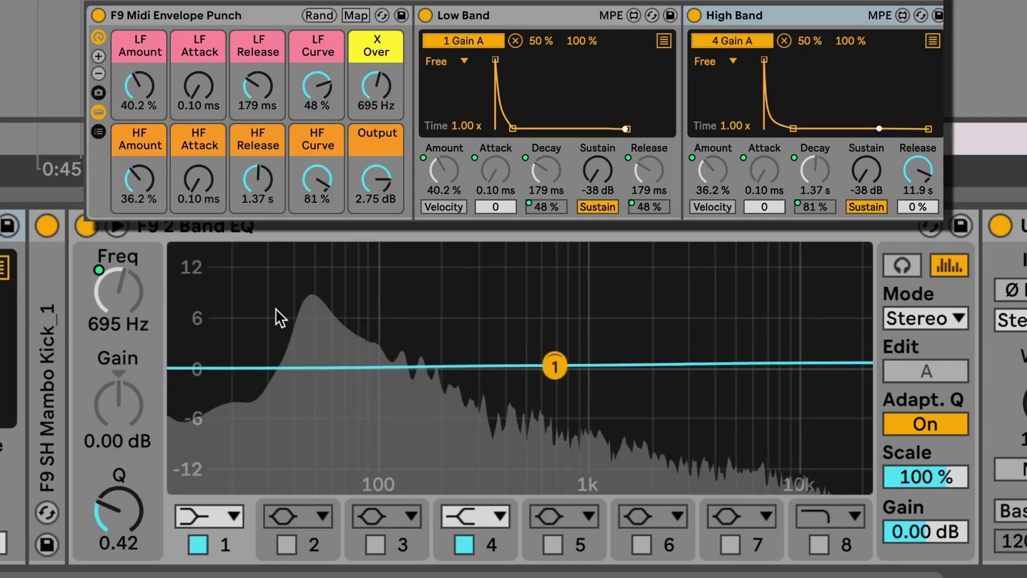
- Bypass and re-enable the band envelope devices to compare, auditioning HF Amount and HF Release
{"action": "left_click", "coordinate": [425, 15]}
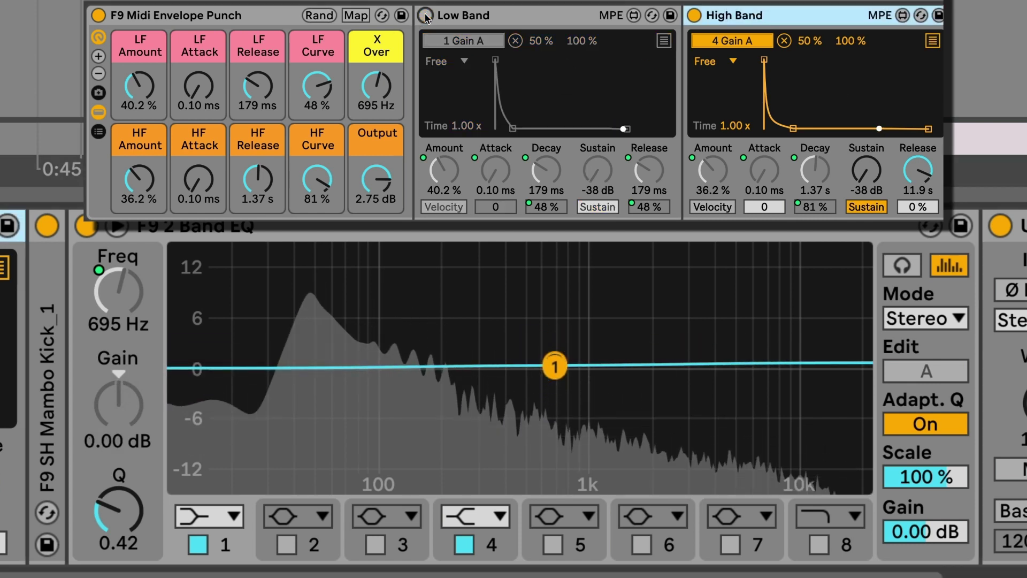
{"action": "left_click", "coordinate": [694, 16]}
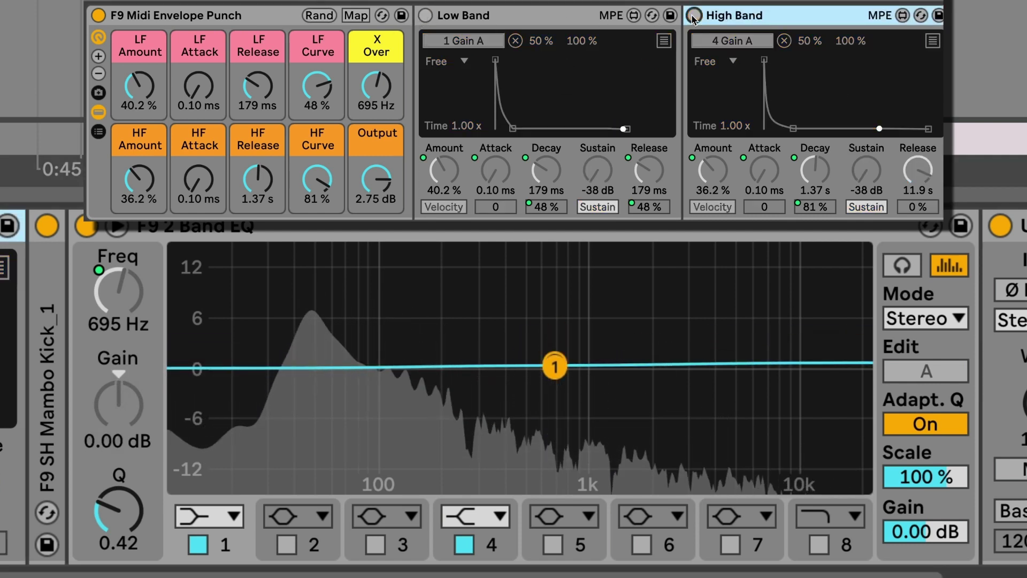
{"action": "left_click", "coordinate": [694, 16]}
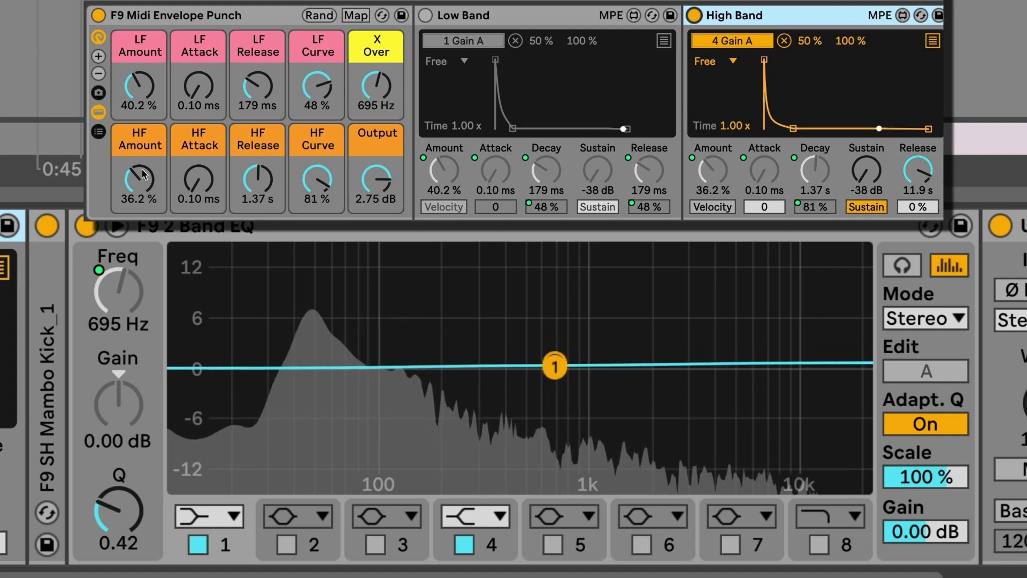
{"action": "left_click_drag", "start_coordinate": [145, 182], "coordinate": [145, 155]}
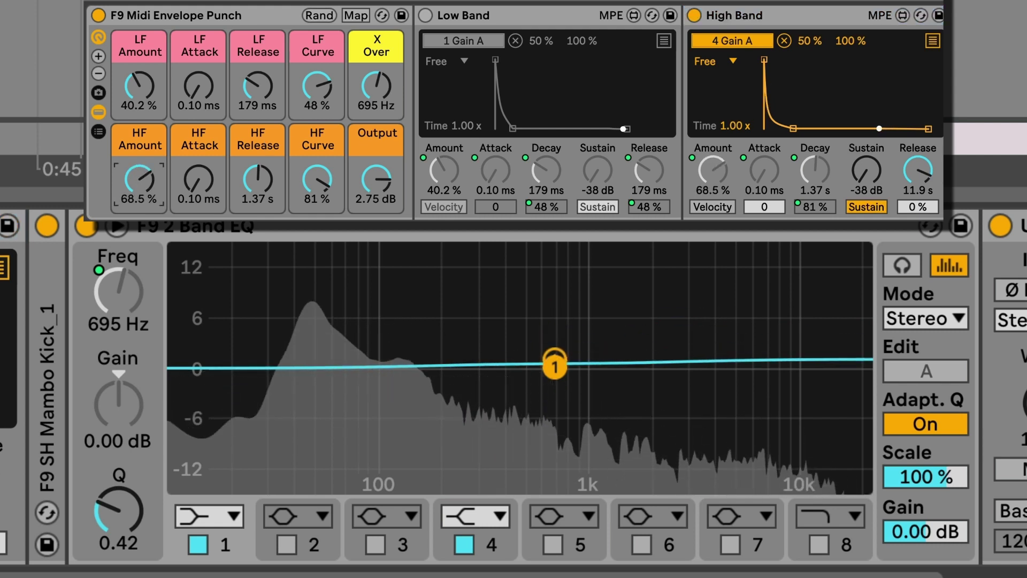
{"action": "left_click_drag", "start_coordinate": [258, 182], "coordinate": [258, 208]}
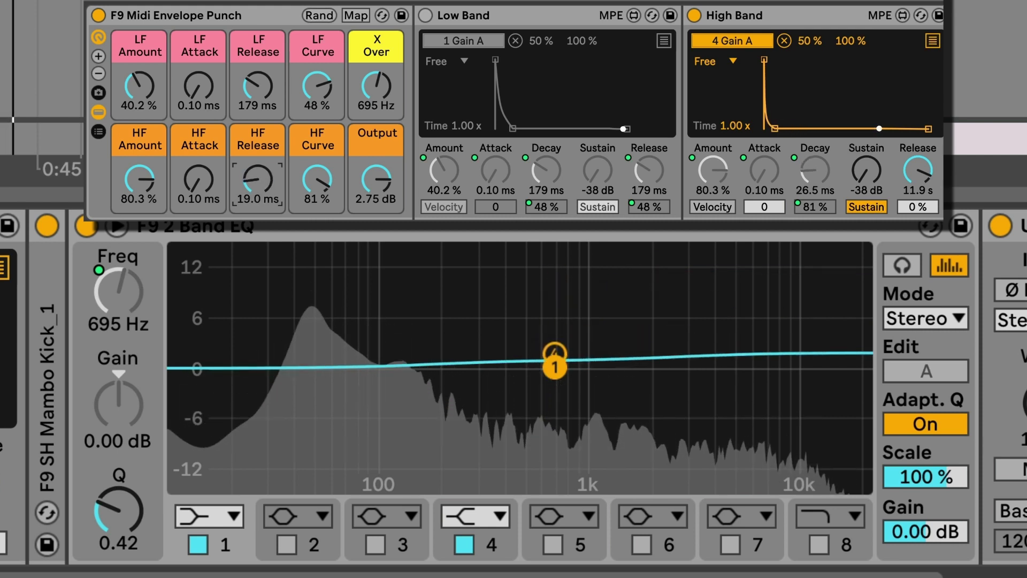
{"action": "left_click_drag", "start_coordinate": [140, 182], "coordinate": [141, 230]}
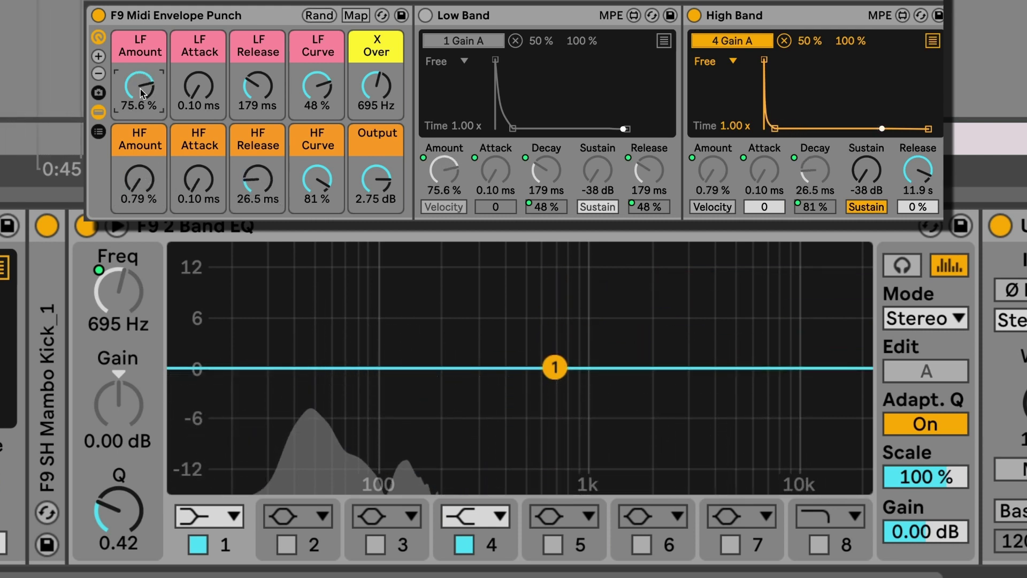
- Set LF Amount 44.9 %, LF Release 145 ms, HF Amount 50.4 % and HF Release 376 ms
{"action": "left_click", "coordinate": [424, 21]}
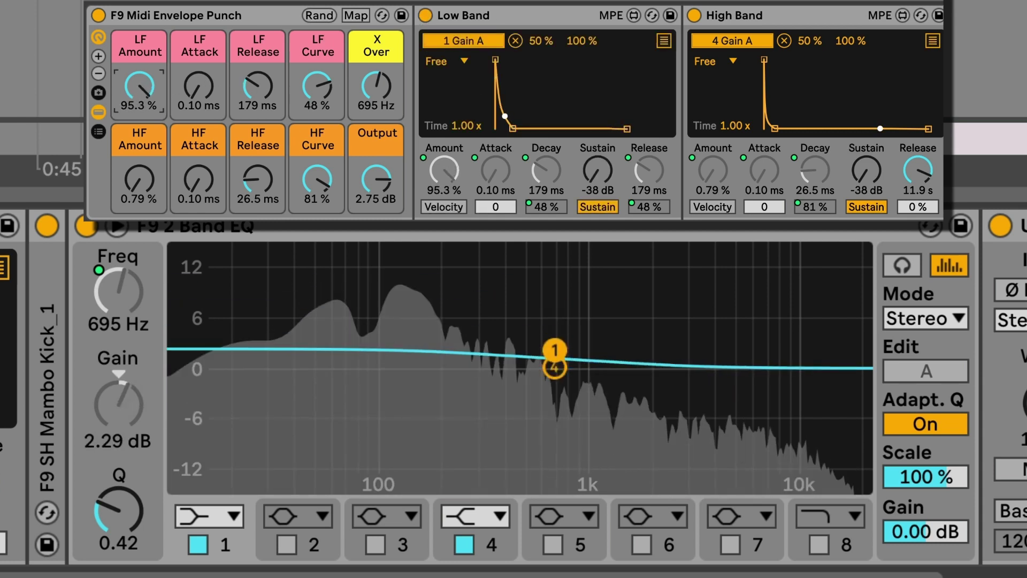
{"action": "mouse_move", "coordinate": [235, 96]}
{"action": "left_mouse_down"}
{"action": "mouse_move", "coordinate": [235, 62]}
{"action": "mouse_move", "coordinate": [235, 97]}
{"action": "left_mouse_up"}
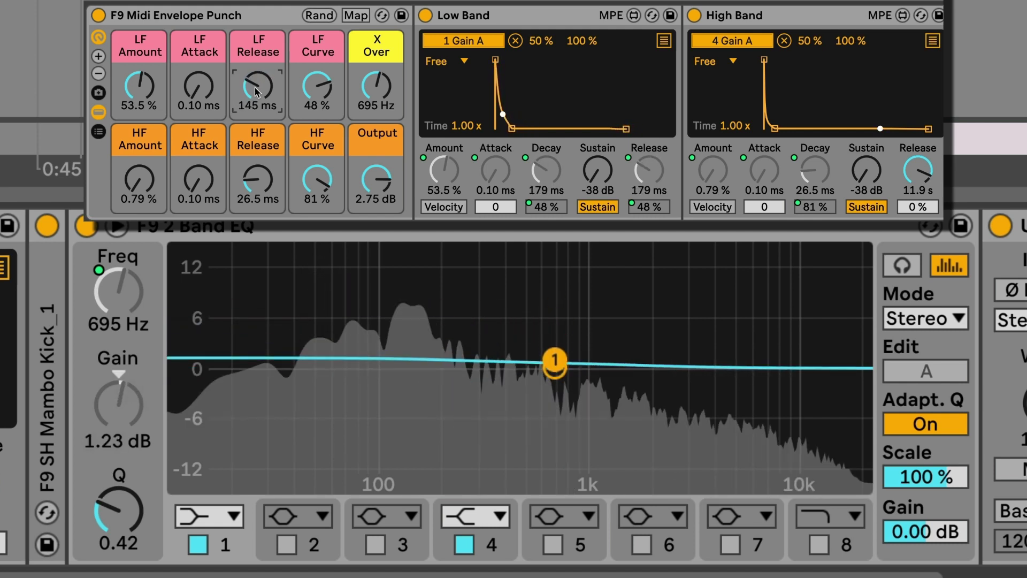
{"action": "left_click_drag", "start_coordinate": [163, 109], "coordinate": [163, 110]}
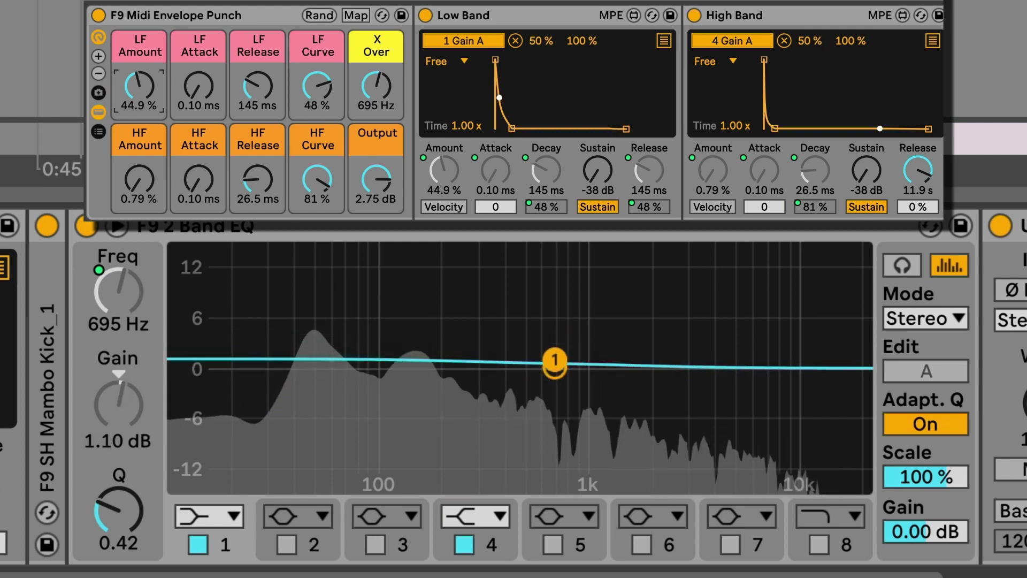
{"action": "left_click_drag", "start_coordinate": [139, 182], "coordinate": [139, 161]}
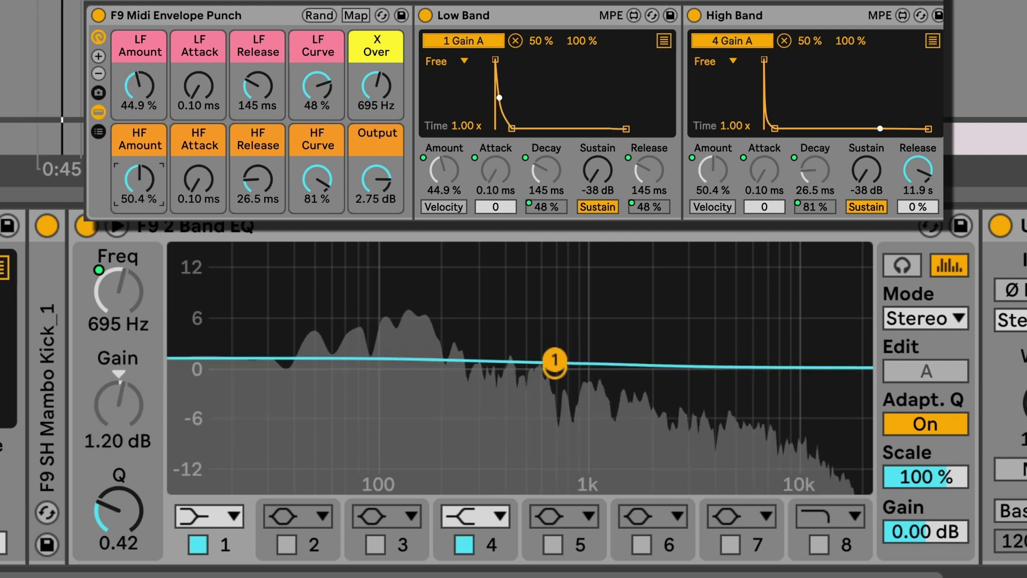
{"action": "mouse_move", "coordinate": [258, 180]}
{"action": "left_mouse_down"}
{"action": "mouse_move", "coordinate": [257, 161]}
{"action": "mouse_move", "coordinate": [258, 170]}
{"action": "left_mouse_up"}
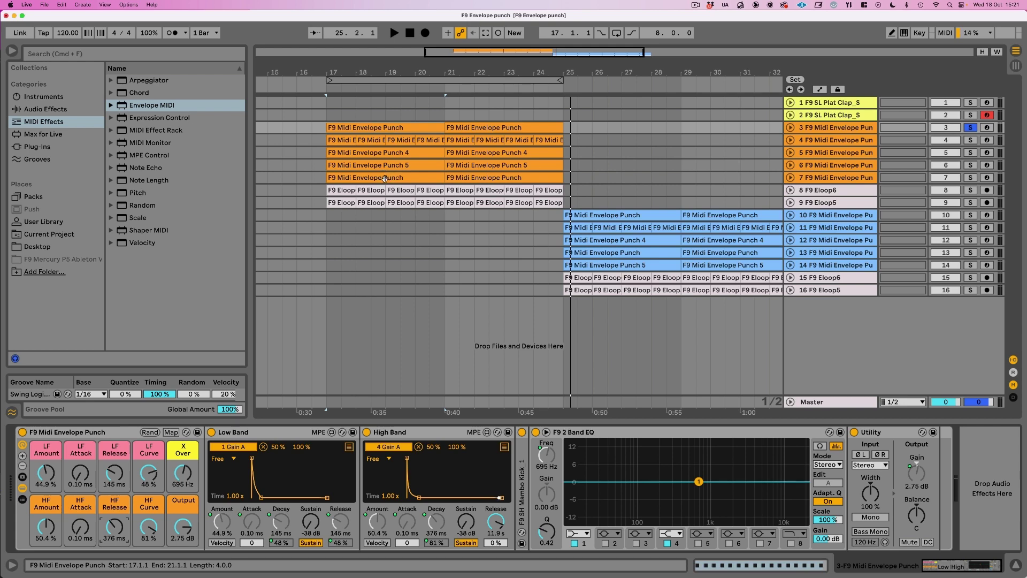
- Inspect track 10's Envelope Punch clip and select bars 21–29 for playback
{"action": "left_click", "coordinate": [476, 215]}
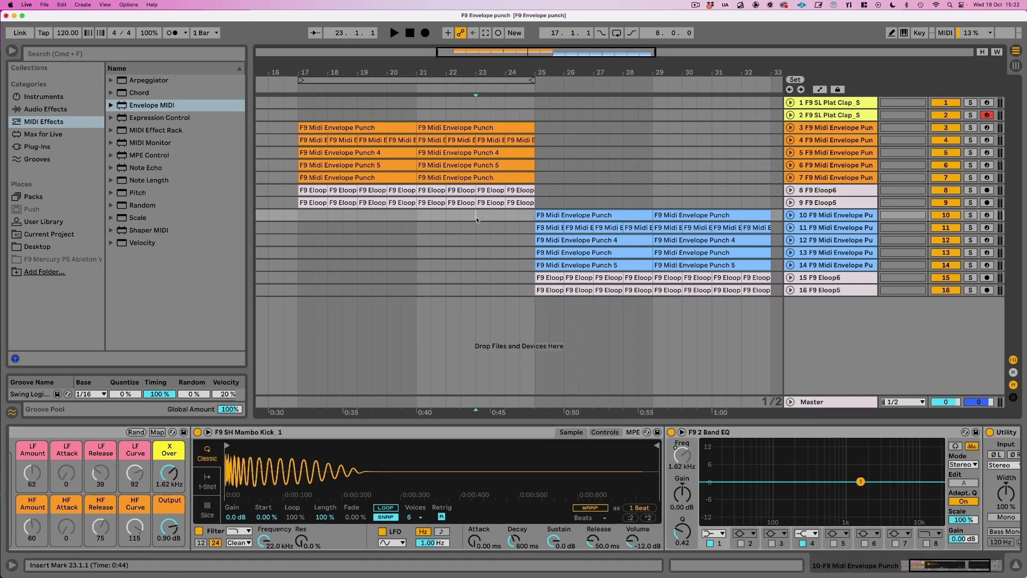
{"action": "left_click", "coordinate": [471, 215]}
{"action": "left_click", "coordinate": [474, 214]}
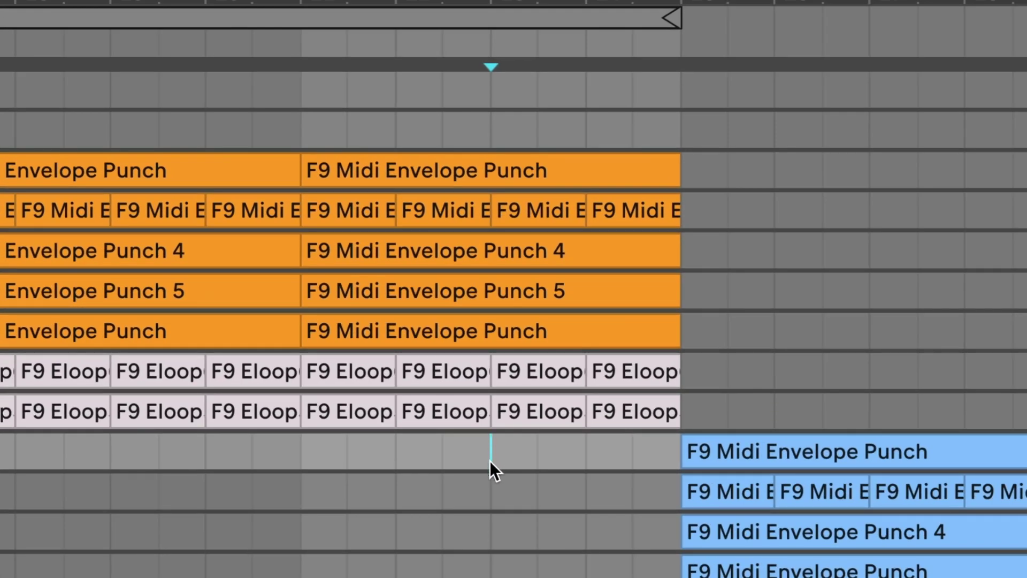
{"action": "left_click", "coordinate": [808, 451]}
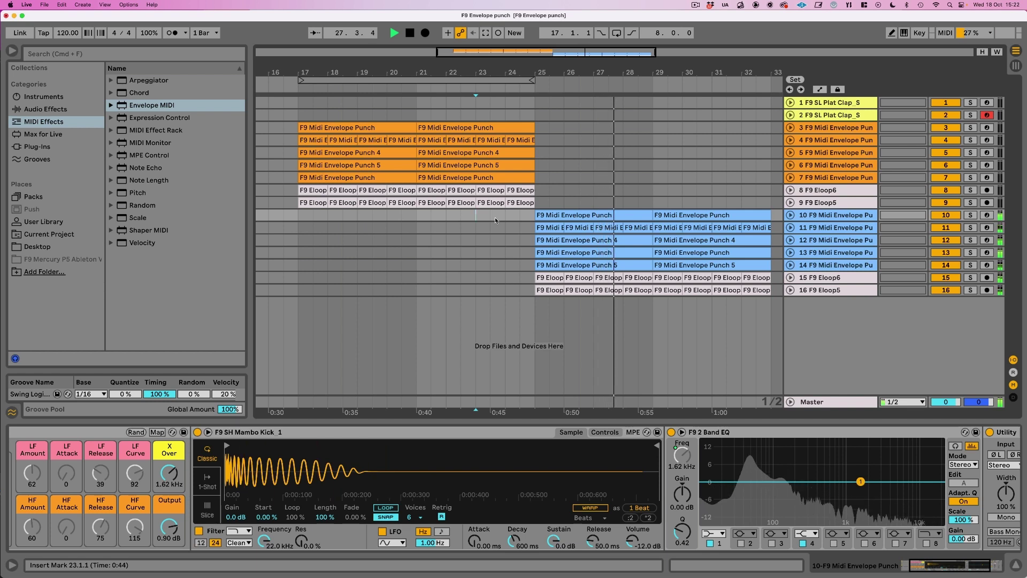
{"action": "left_click", "coordinate": [421, 216]}
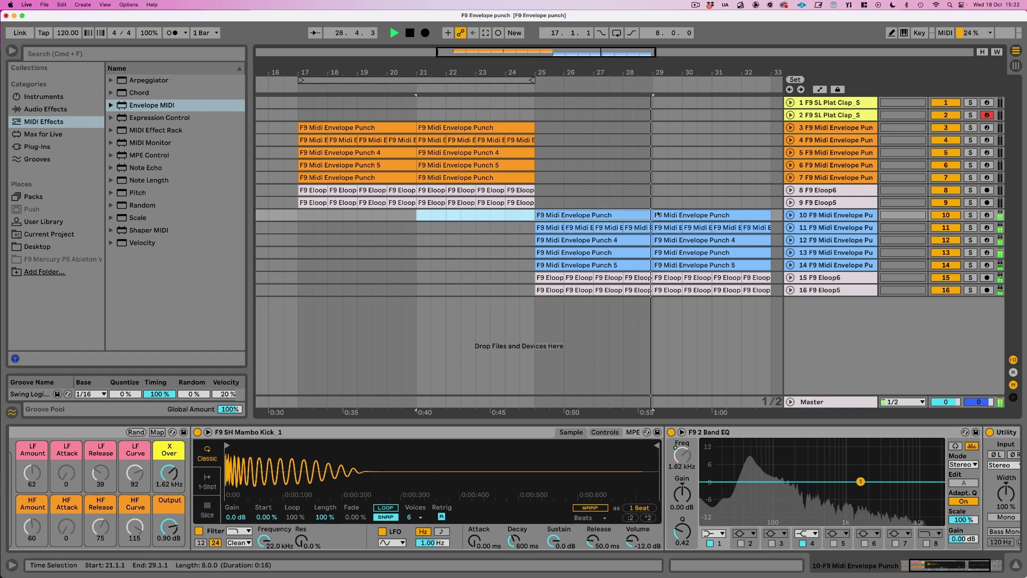
- On track 3, raise LF Release and set HF Release to 704 ms, then show track 7's Serum rack
{"action": "left_click", "coordinate": [824, 127]}
{"action": "left_click_drag", "start_coordinate": [108, 473], "coordinate": [110, 454]}
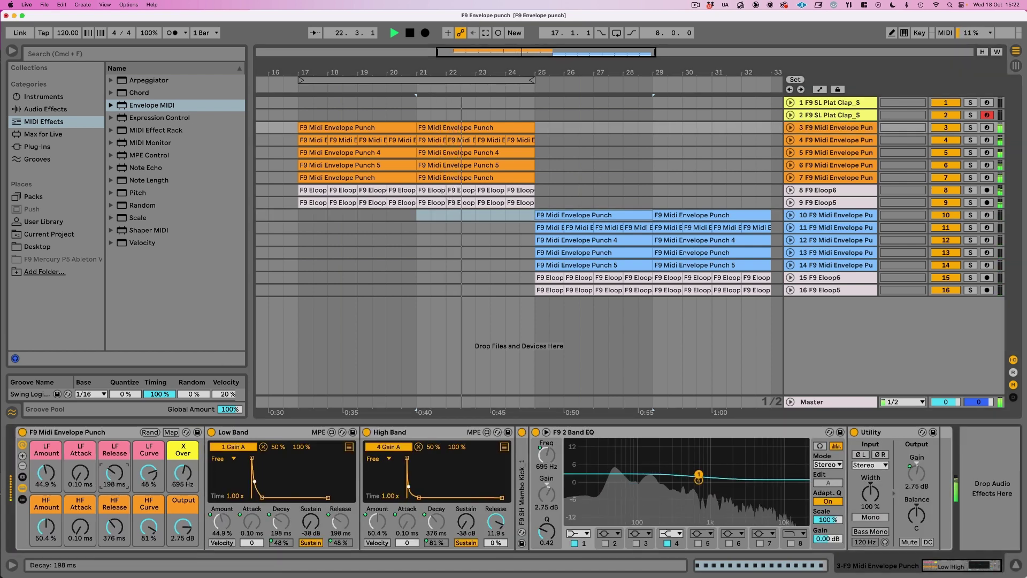
{"action": "left_click_drag", "start_coordinate": [119, 532], "coordinate": [118, 503]}
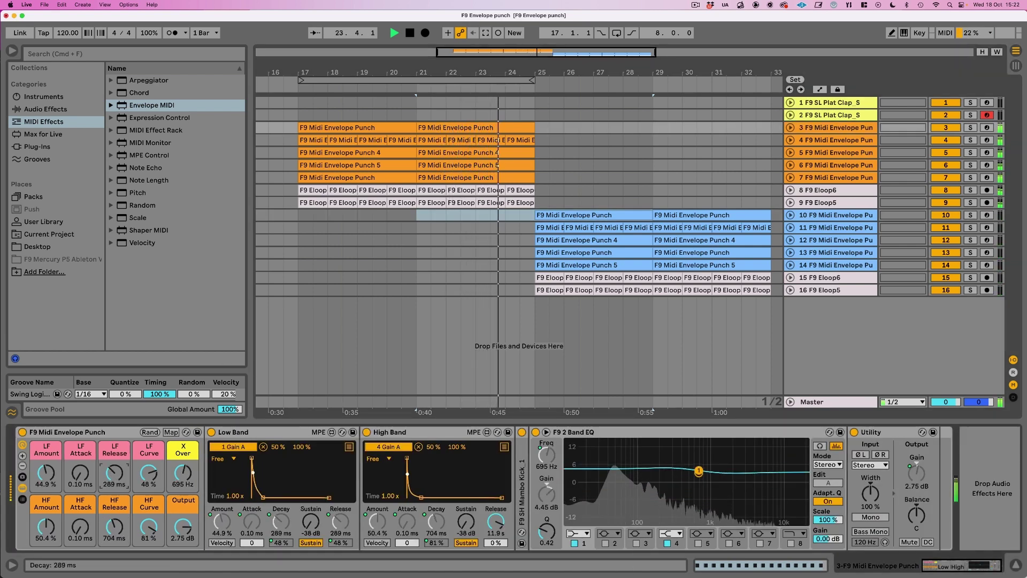
{"action": "left_click", "coordinate": [610, 177]}
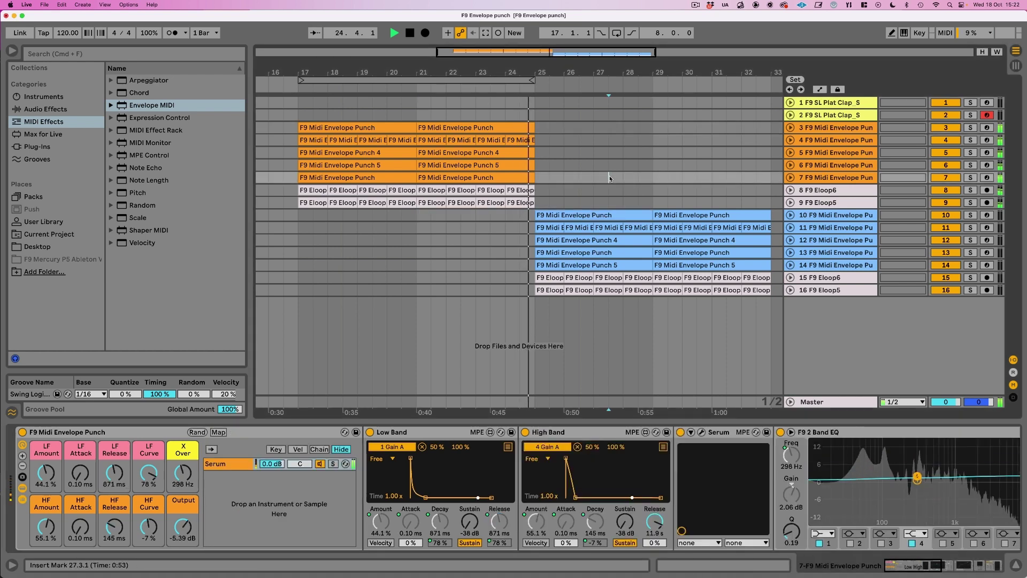
- Unfold track 7, select its bar 21 clip, solo the track and start playback
{"action": "left_click", "coordinate": [819, 180]}
{"action": "left_click", "coordinate": [790, 178]}
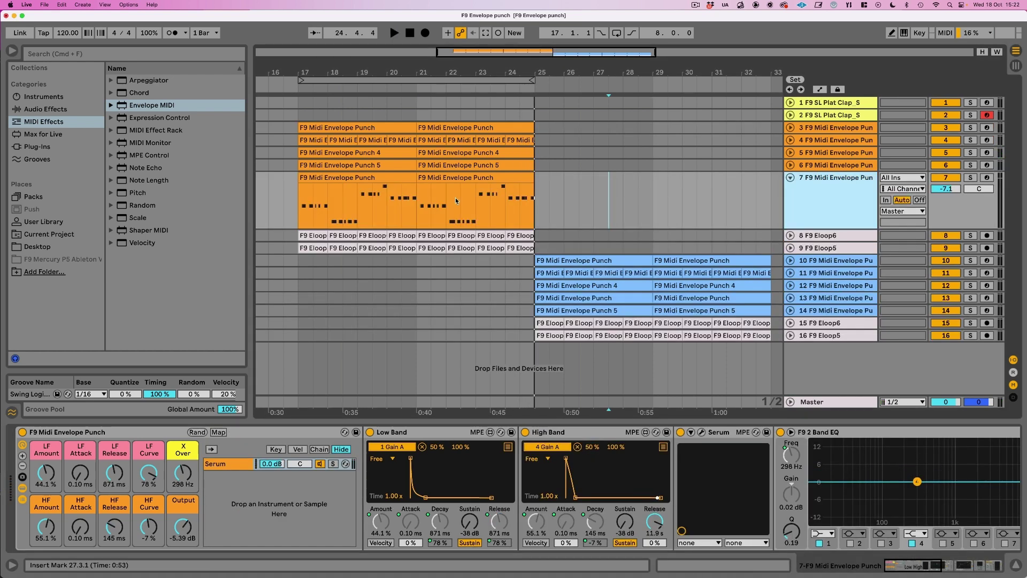
{"action": "left_click", "coordinate": [463, 178]}
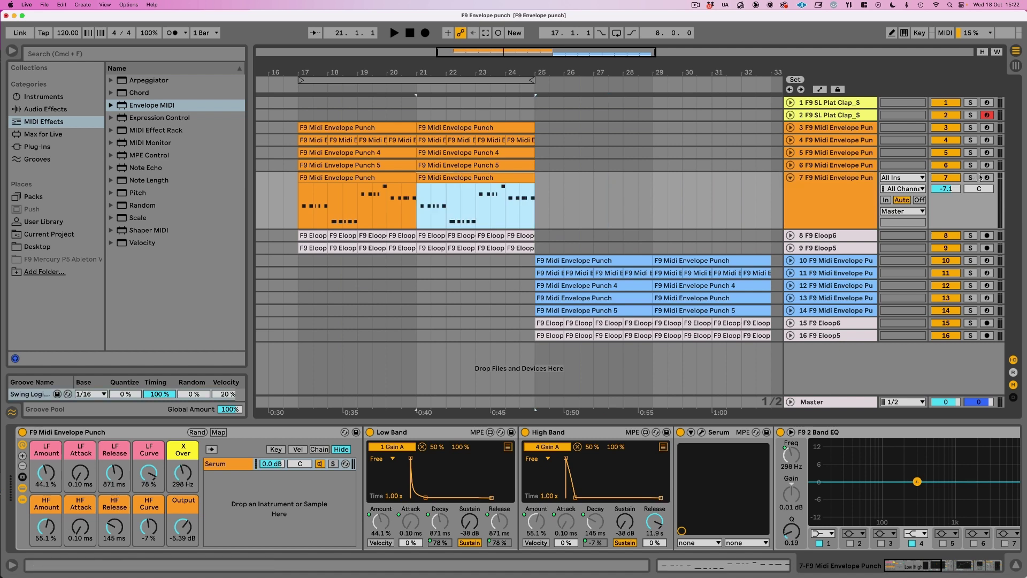
{"action": "left_click", "coordinate": [970, 178]}
{"action": "left_click", "coordinate": [513, 179]}
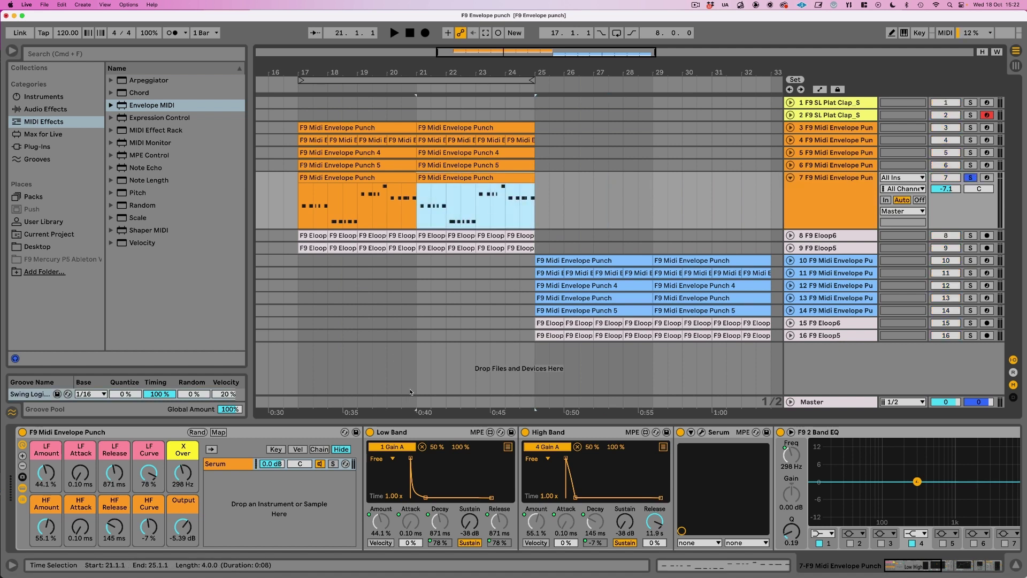
{"action": "key", "text": "space"}
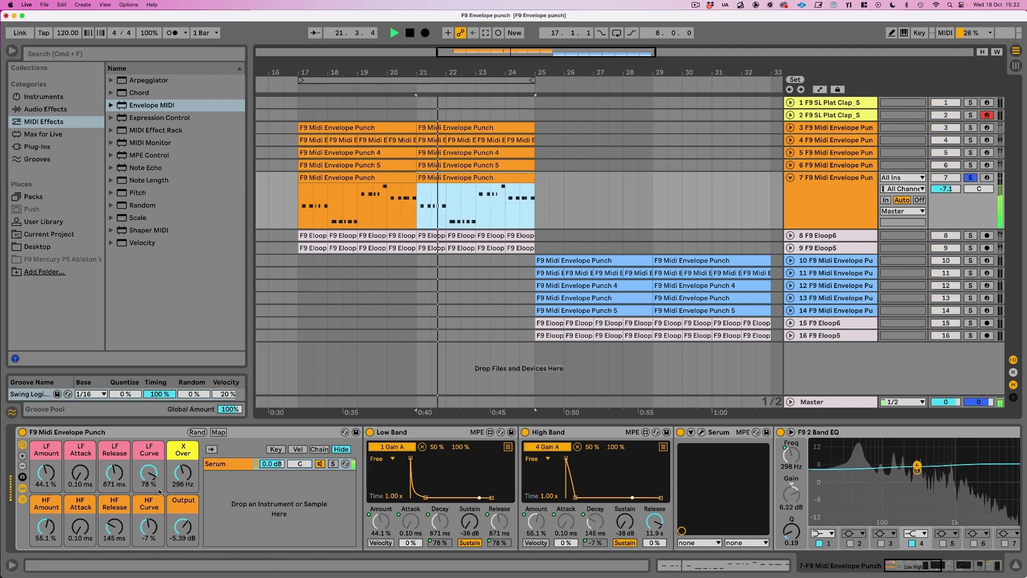
- Raise HF Release to 2.70 s and A/B the low and high band devices
{"action": "left_click_drag", "start_coordinate": [114, 527], "coordinate": [114, 461]}
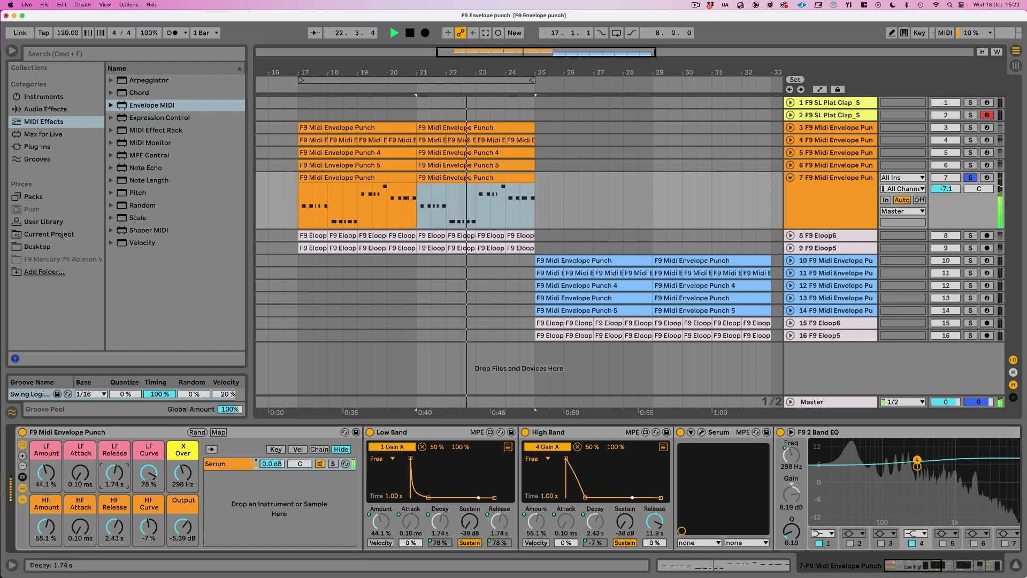
{"action": "left_click_drag", "start_coordinate": [115, 521], "coordinate": [116, 515]}
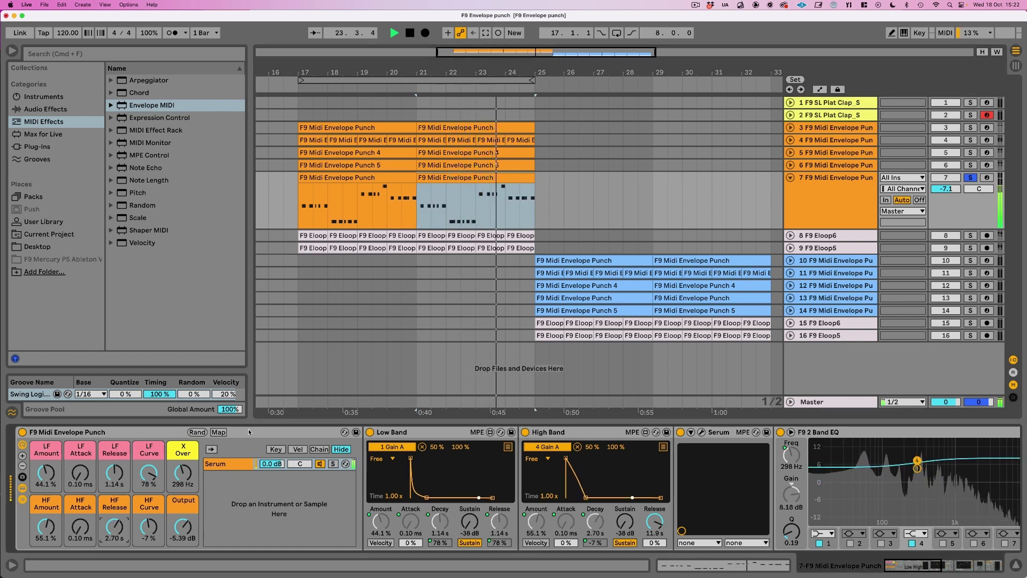
{"action": "left_click", "coordinate": [369, 432]}
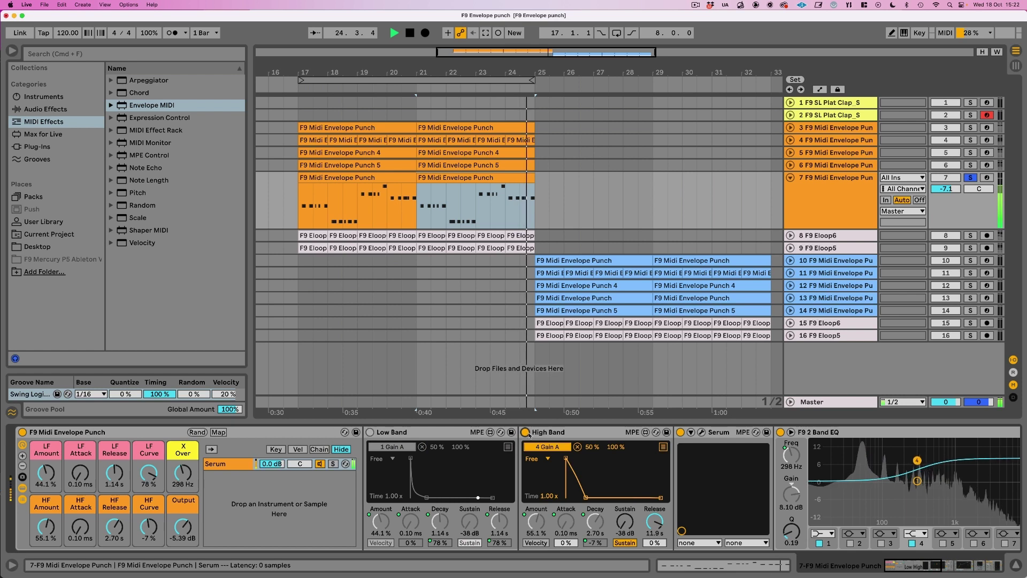
{"action": "left_click", "coordinate": [525, 432]}
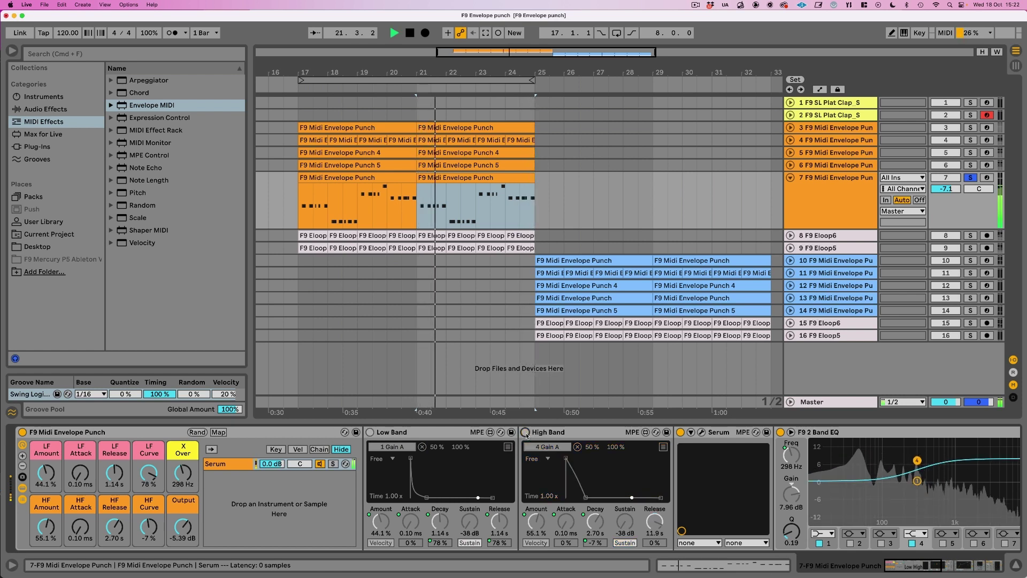
{"action": "left_click", "coordinate": [525, 432]}
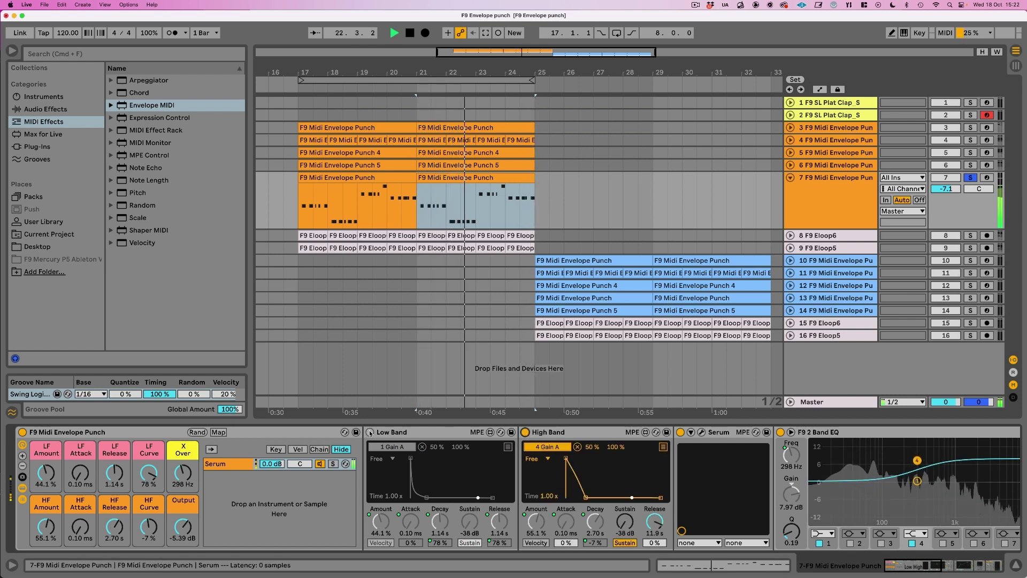
{"action": "left_click", "coordinate": [370, 432]}
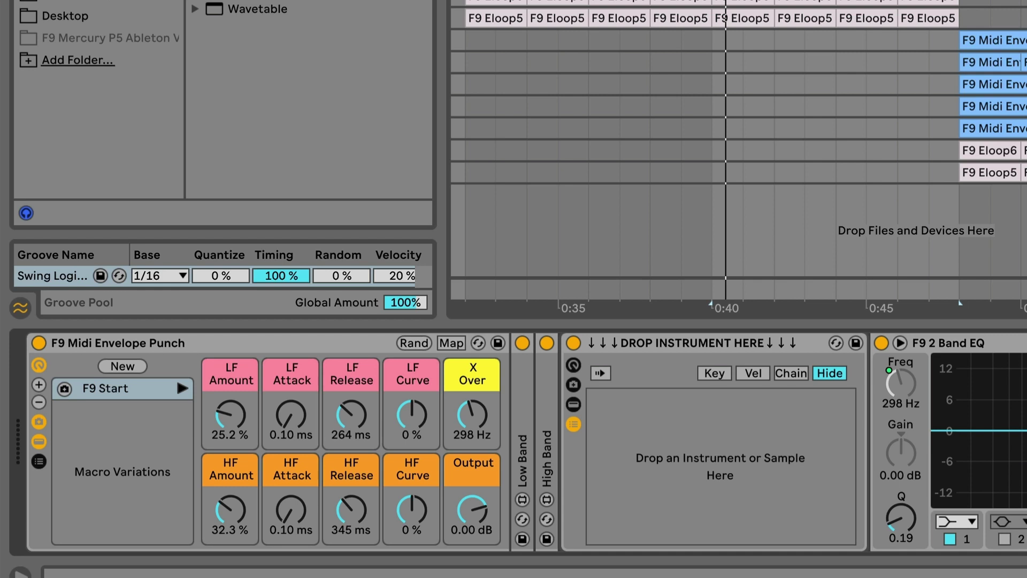
- Drag a Sampler into the rack's DROP INSTRUMENT HERE chain, then collapse its device view
{"action": "left_click_drag", "start_coordinate": [299, 3], "coordinate": [749, 460]}
{"action": "left_click", "coordinate": [632, 405]}
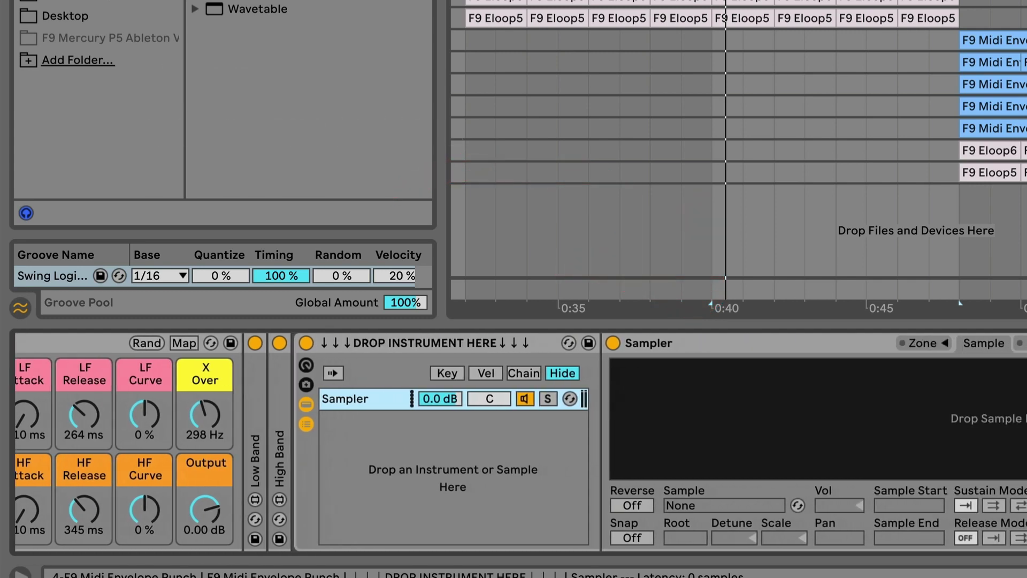
{"action": "left_click", "coordinate": [574, 404]}
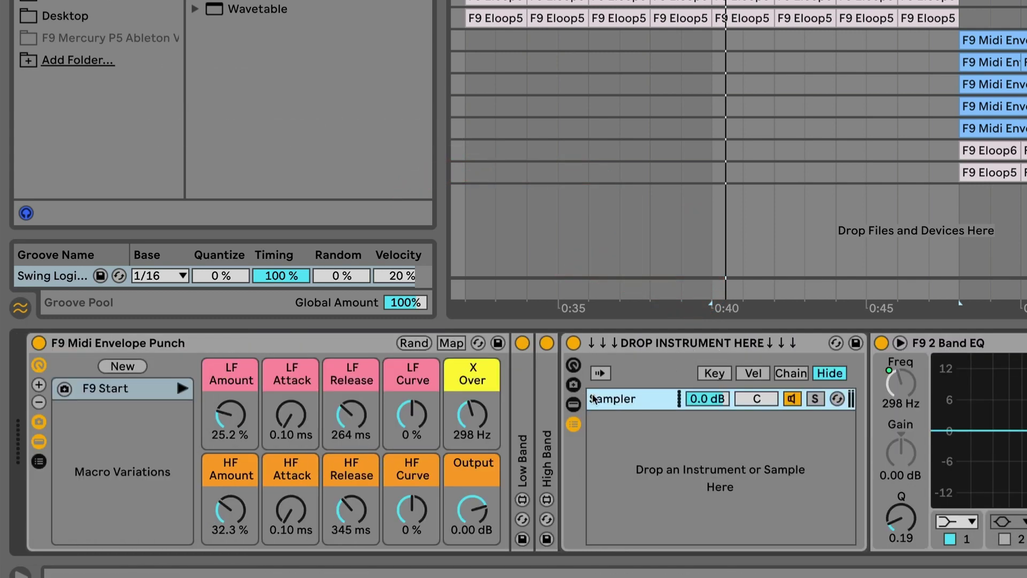